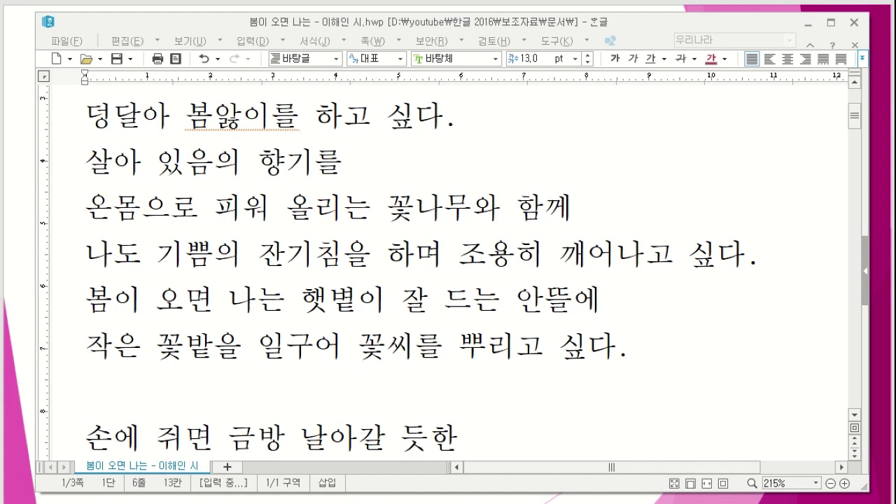
- Place the cursor before 향기를 and cycle through the ribbon display states, leaving the full ribbon expanded
left_click(239, 168)
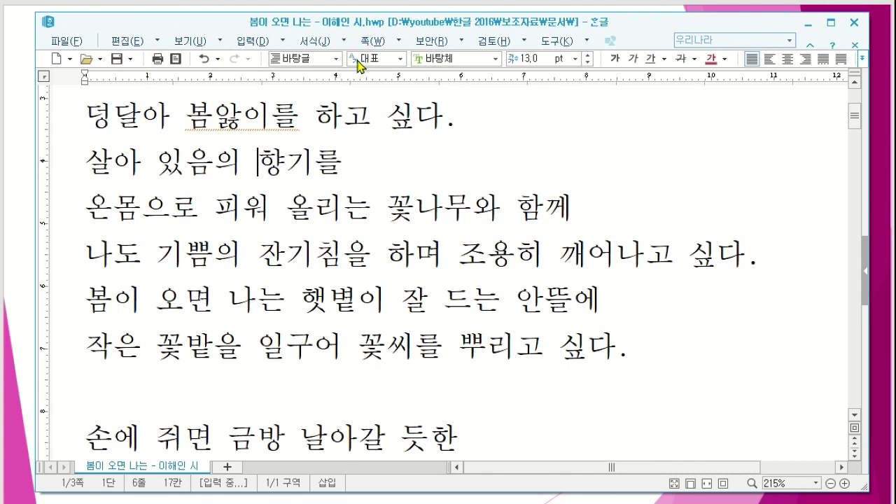
left_click(810, 48)
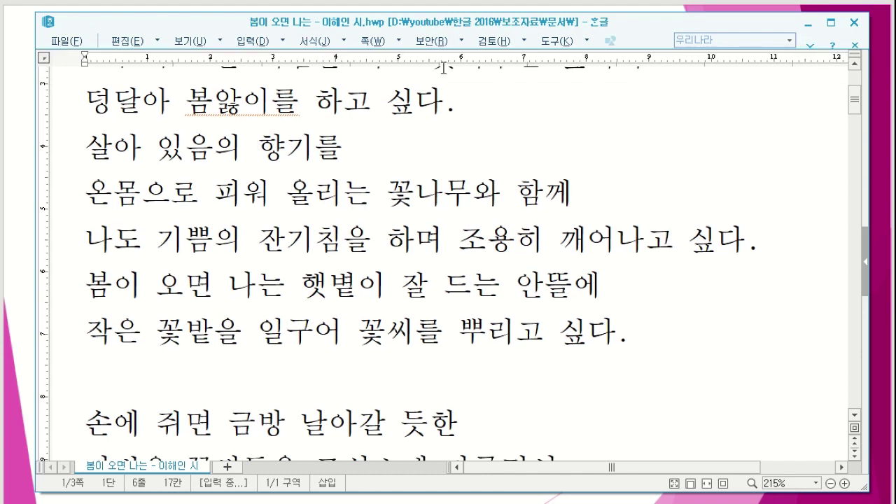
left_click(811, 48)
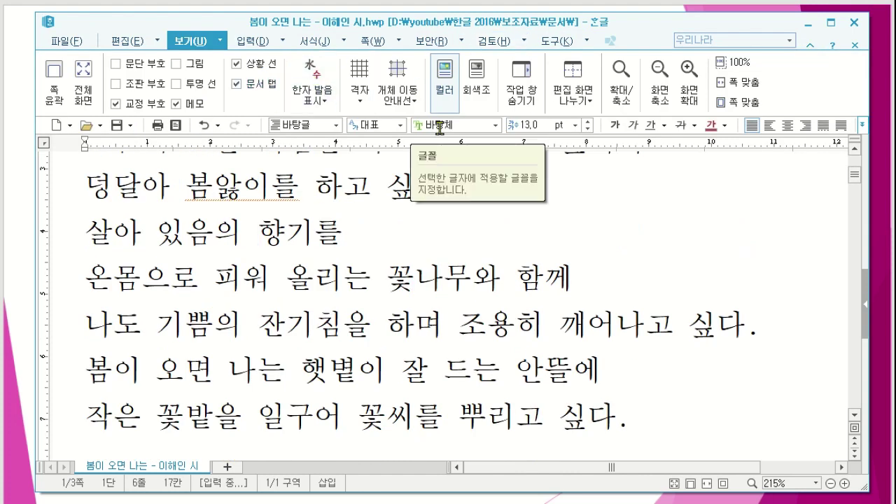
left_click(809, 46)
left_click(809, 48)
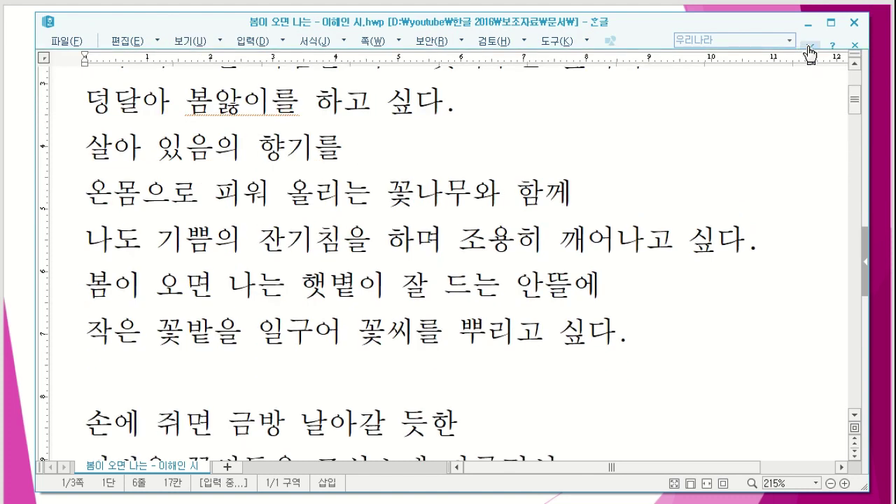
left_click(810, 49)
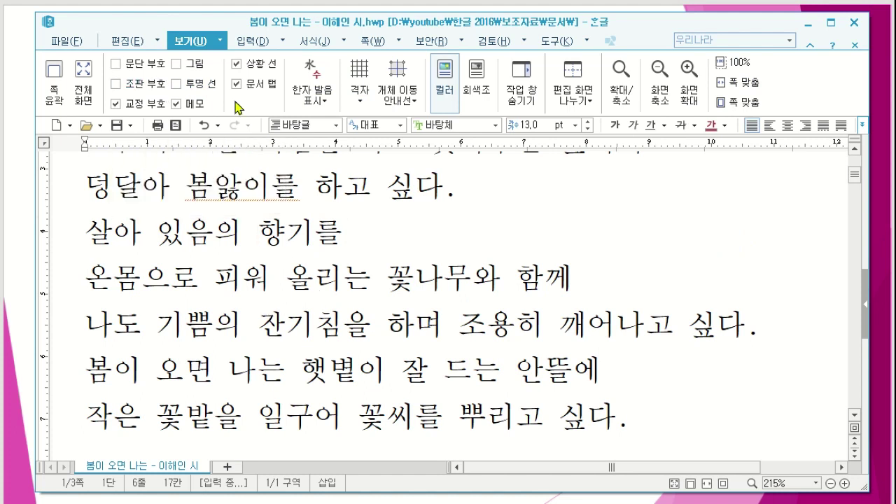
left_click(124, 43)
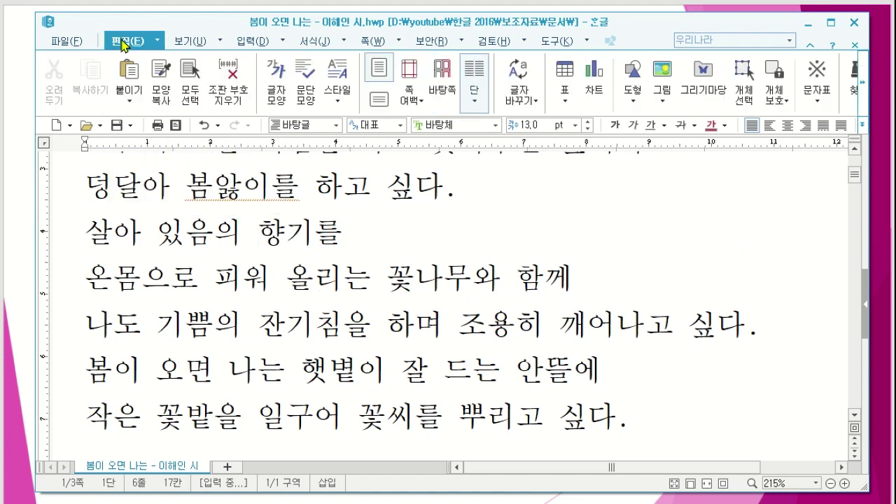
left_click(255, 42)
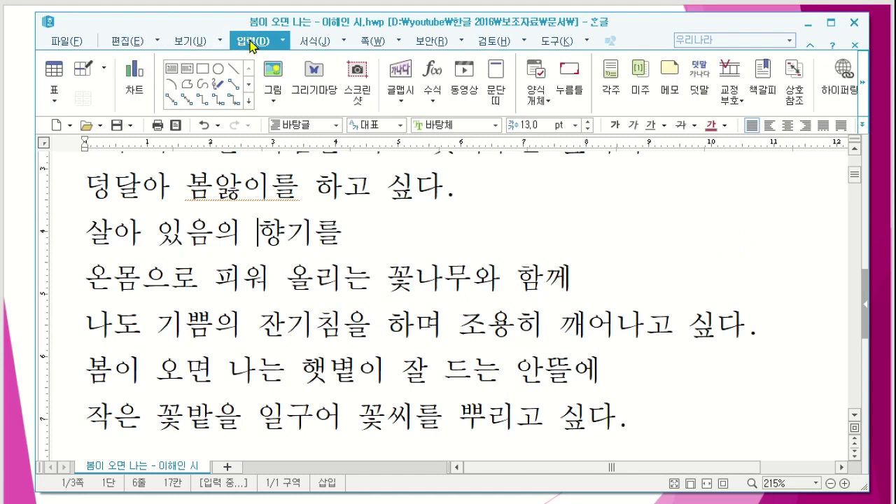
left_click(312, 42)
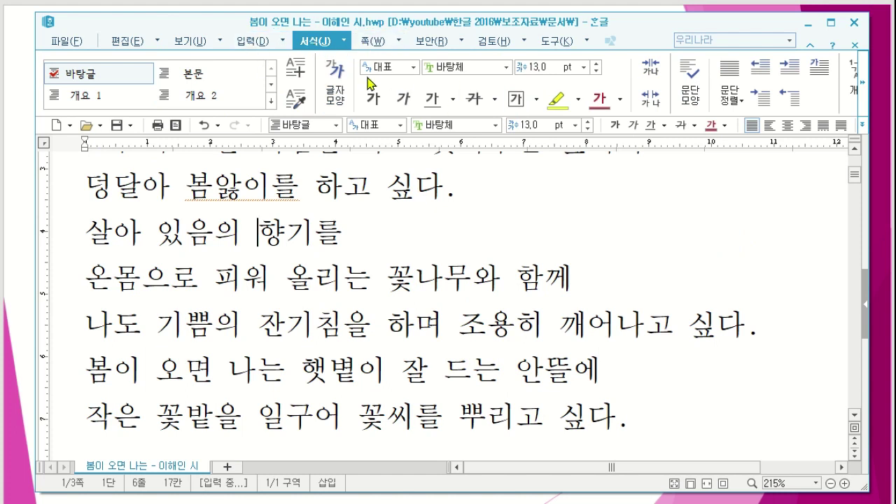
- Hide the status line (상황 선) in the view options and show it again
left_click(187, 41)
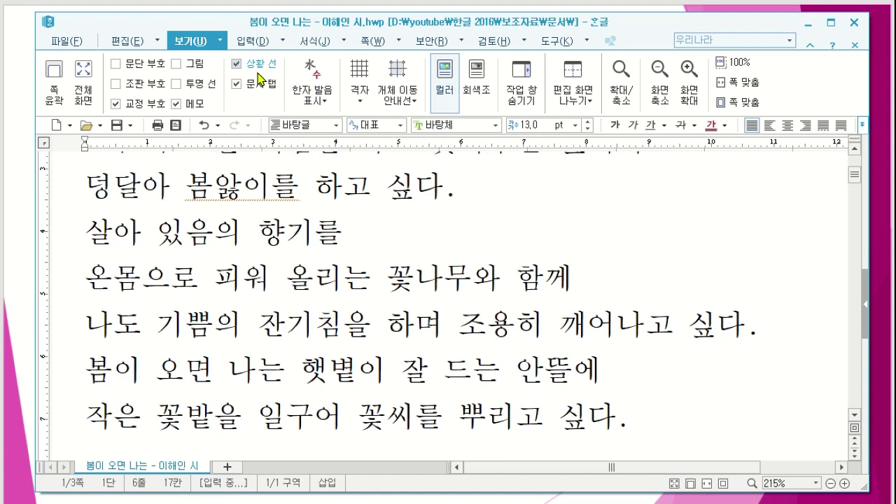
left_click(237, 66)
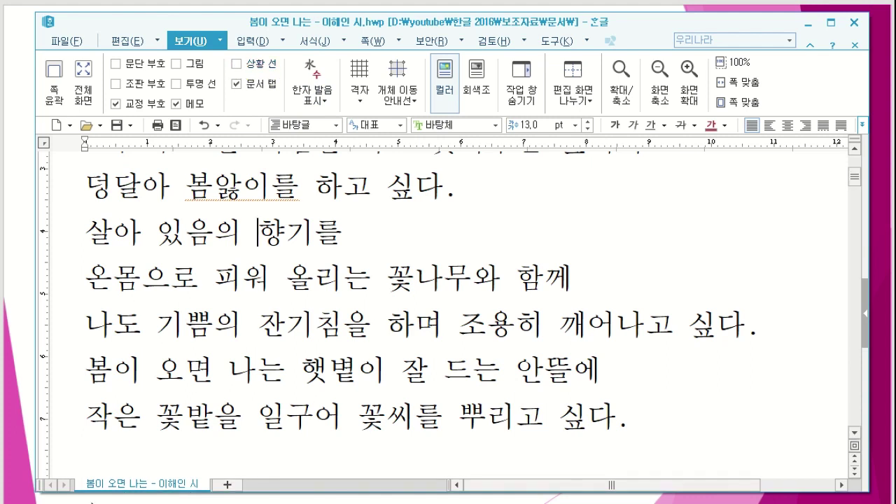
left_click(238, 67)
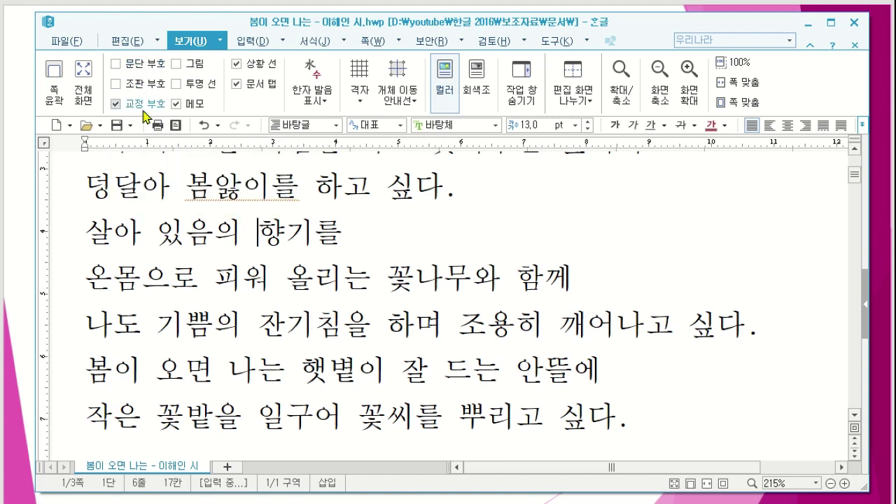
- Show paragraph marks (문단 부호) and insert paragraph breaks after 향기를, before it and between each of its syllables
left_click(117, 64)
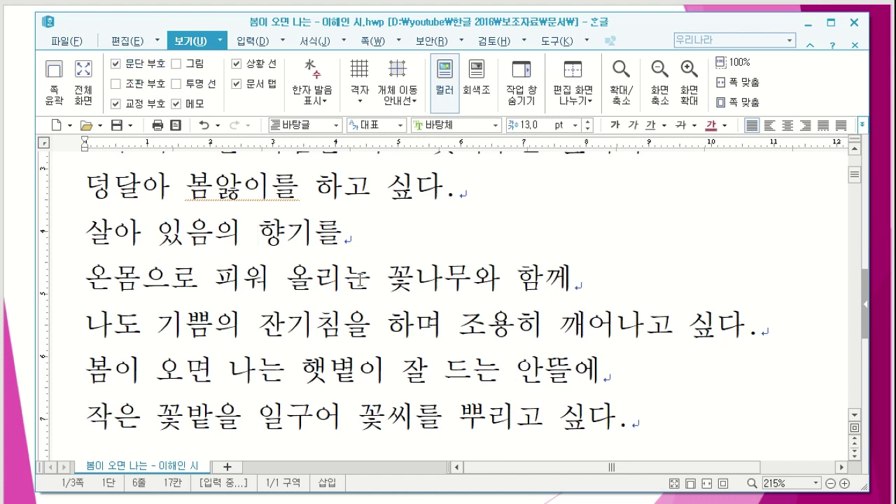
left_click(356, 238)
key("Return")
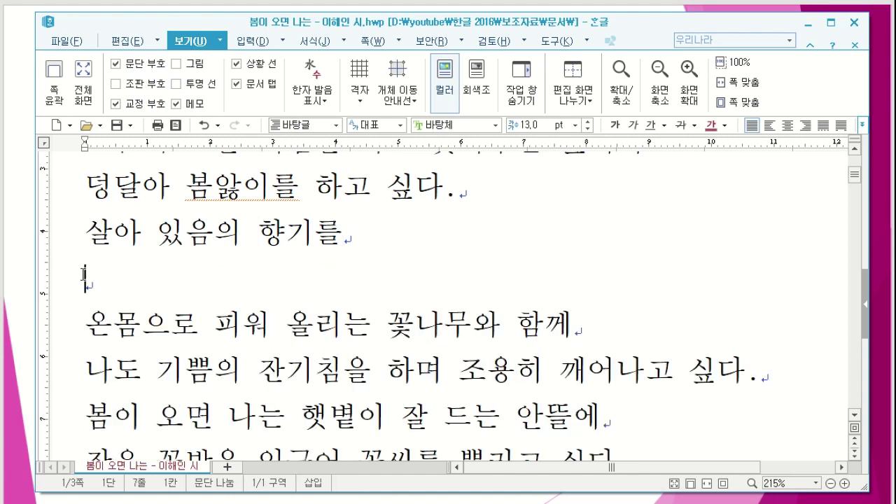
left_click(263, 233)
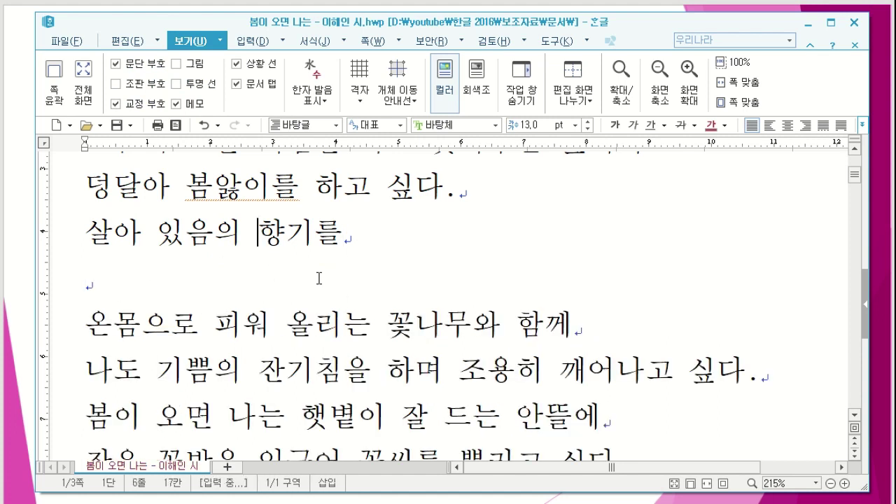
key("Return")
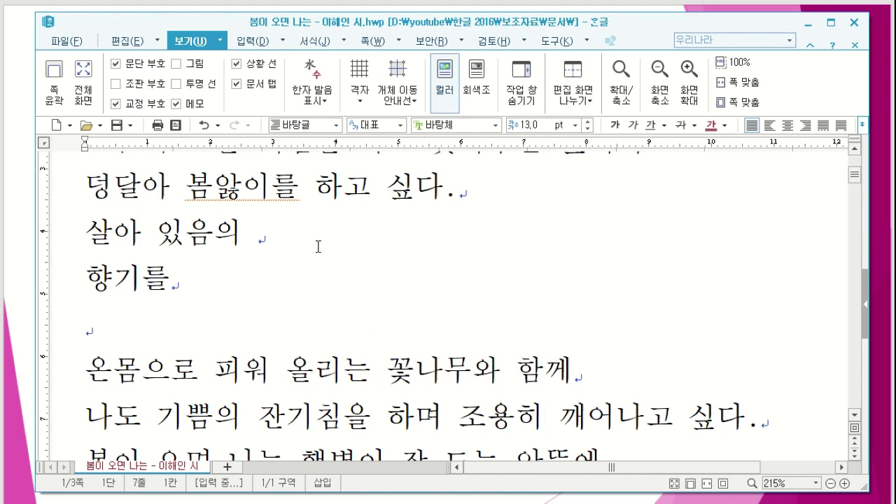
key("Right")
key("Return")
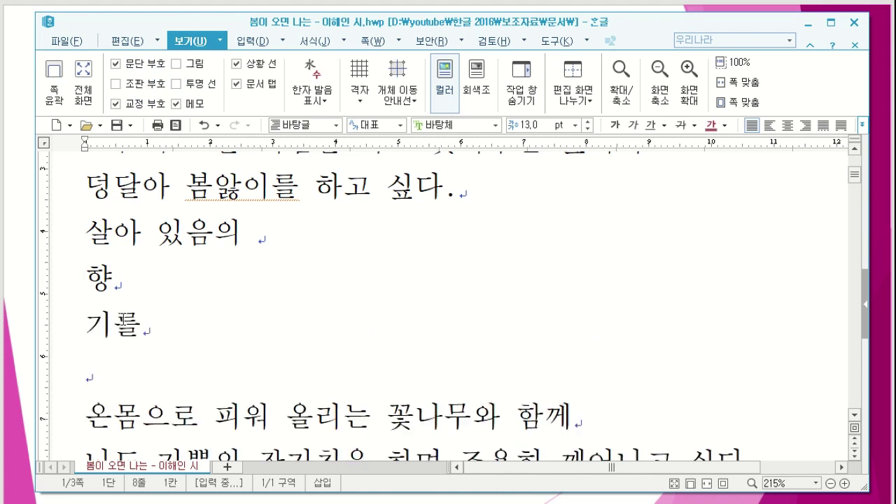
key("Return")
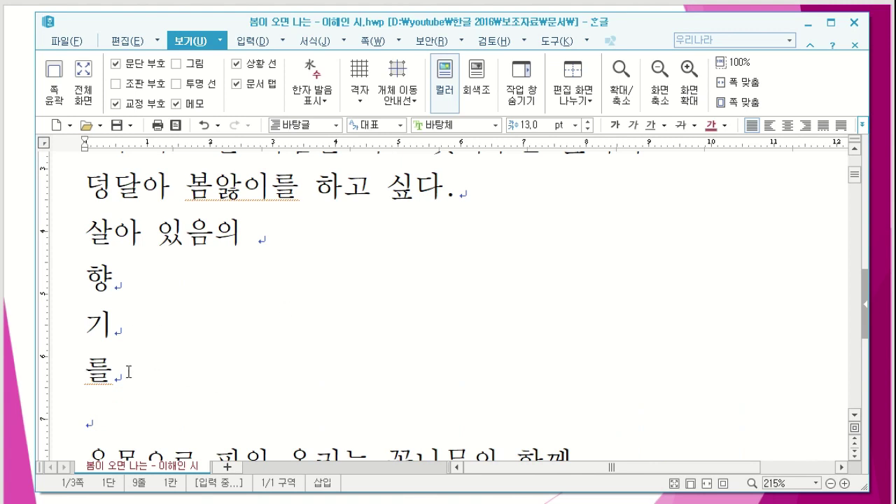
- Remove the added paragraph breaks, rejoining the line 살아 있음의 향기를 and deleting the blank line below it
key("BackSpace")
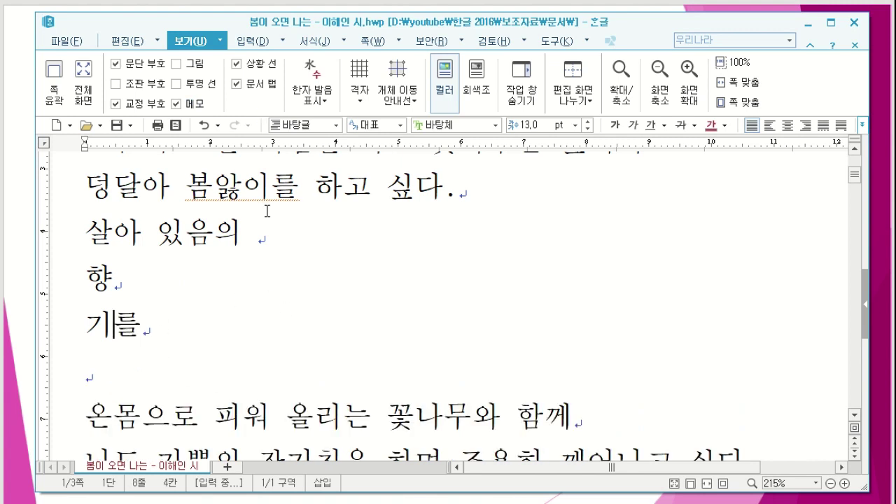
left_click(92, 320)
key("BackSpace")
left_click(120, 334)
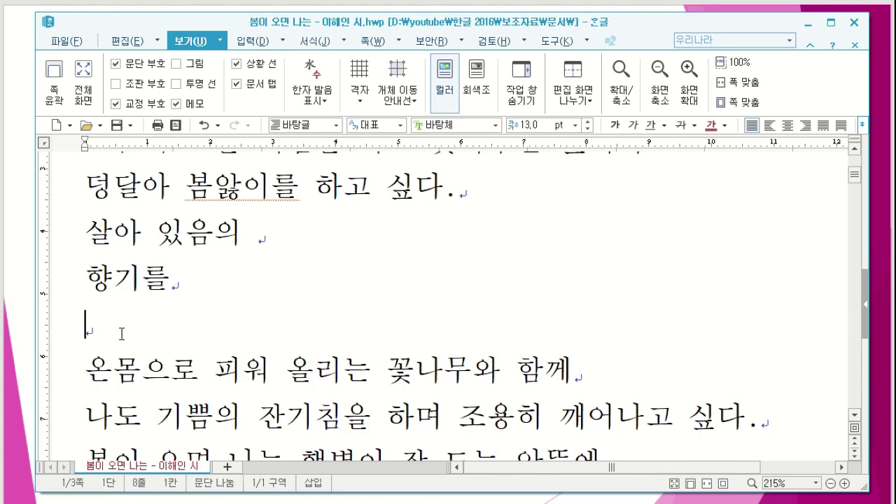
key("BackSpace")
left_click(88, 280)
key("BackSpace")
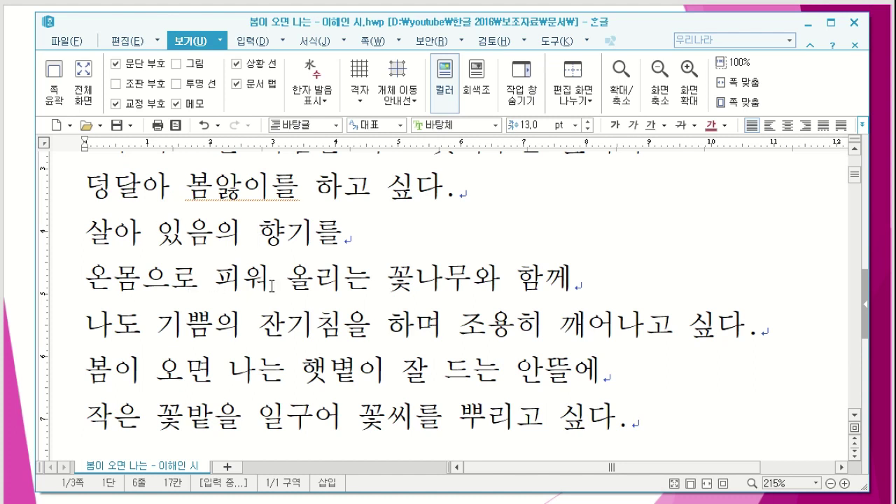
- Show formatting marks (조판 부호) and add three extra spaces before 향기를 and one before 꽃나무와
left_click(115, 85)
left_click(845, 483)
scroll(350, 308, "up", 1)
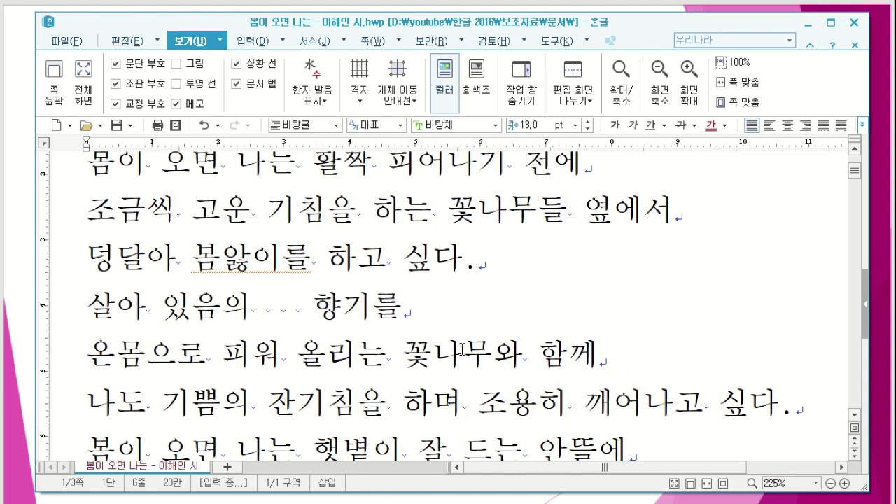
left_click(400, 350)
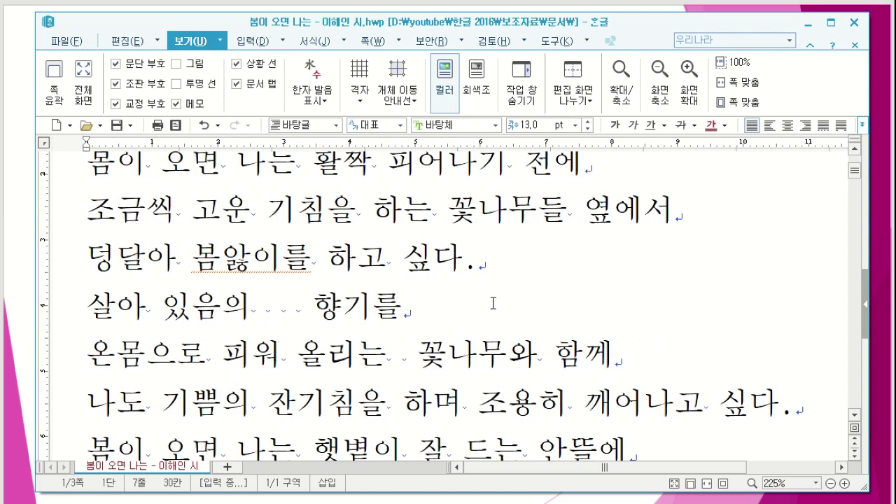
- Delete the extra spaces before 꽃나무와 and 향기를, leaving a single space in each place
key("BackSpace")
left_click(314, 312)
key("BackSpace")
key("BackSpace")
key("BackSpace")
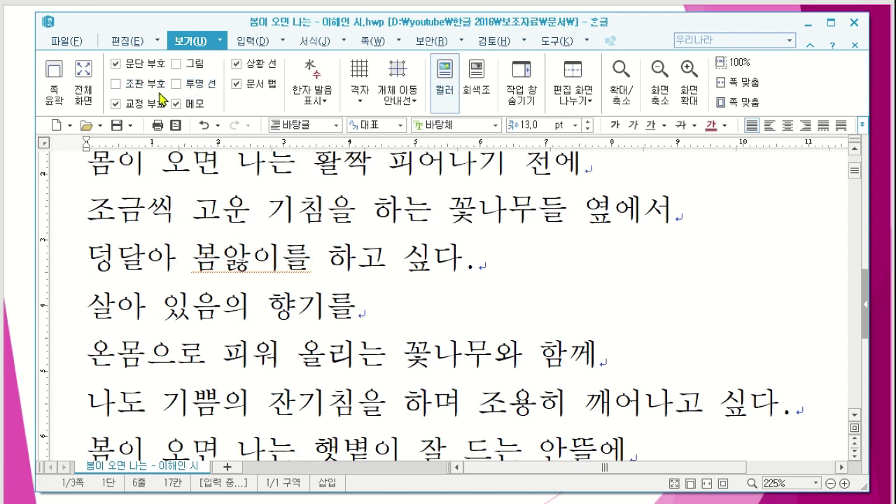
- Hide the paragraph marks (문단 부호) and collapse the ribbon
left_click(116, 65)
left_click(809, 45)
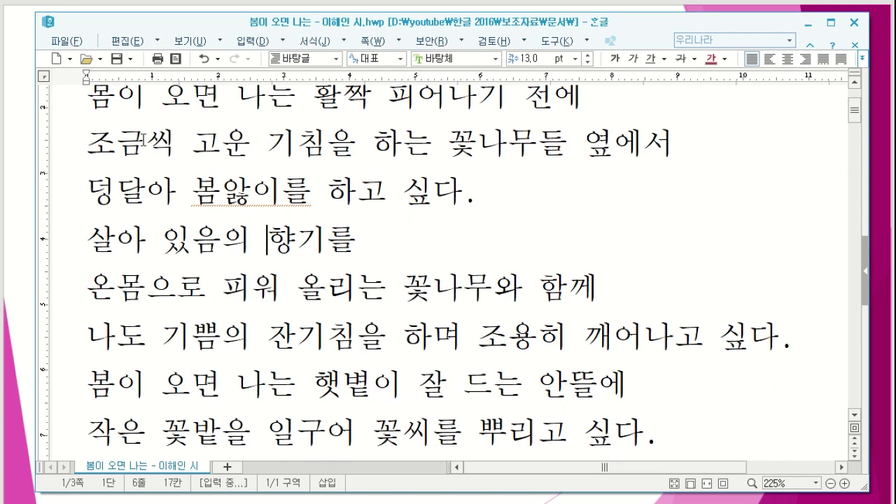
- Turn on the display of paragraph marks (문단 부호), then of formatting marks (조판 부호)
left_click(185, 44)
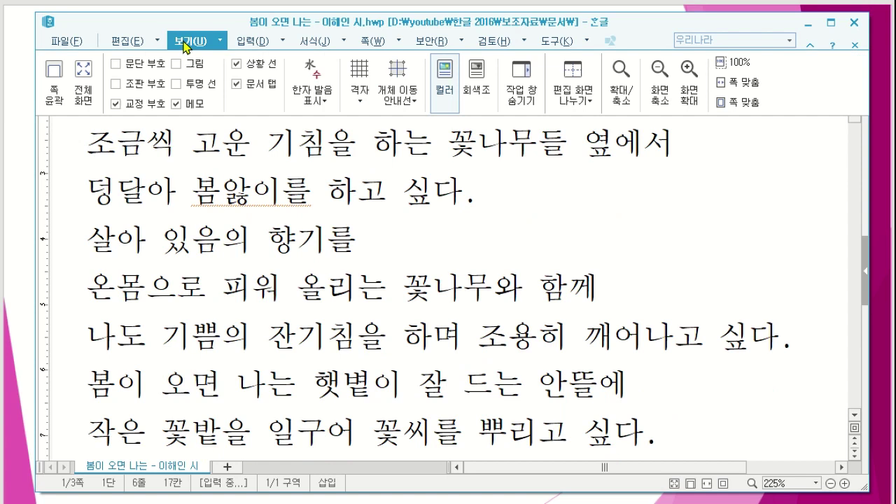
left_click(155, 69)
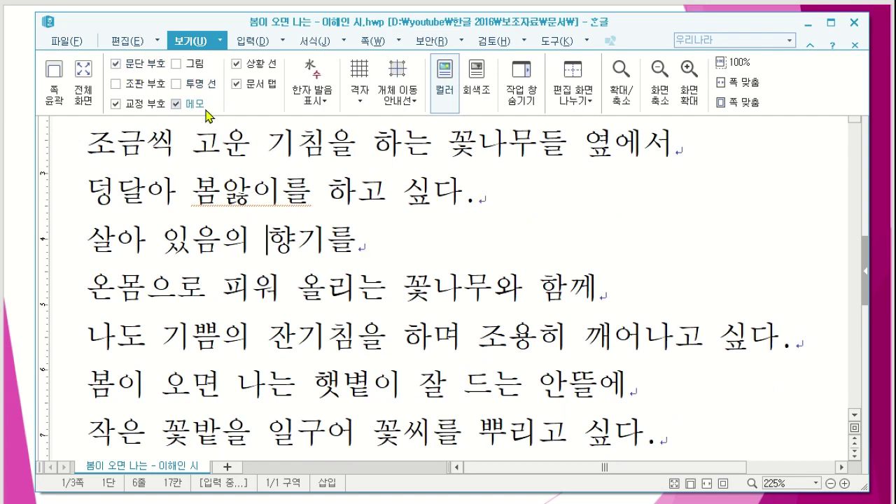
left_click(187, 45)
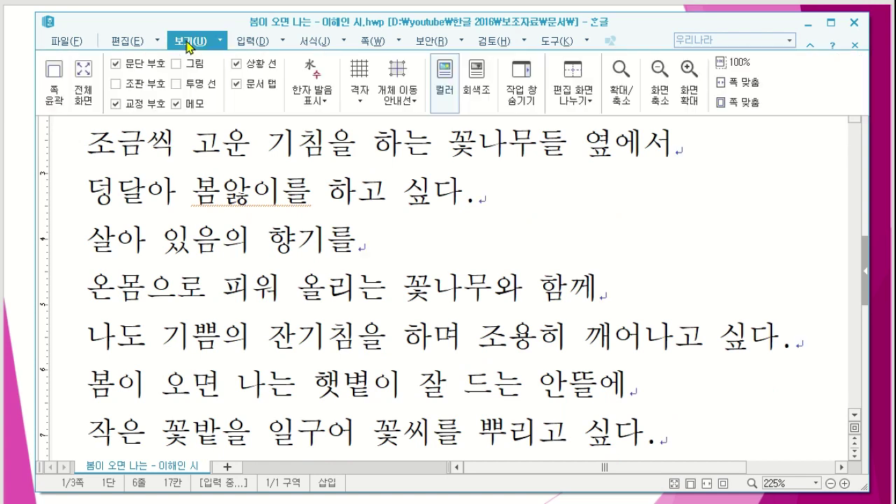
left_click(116, 83)
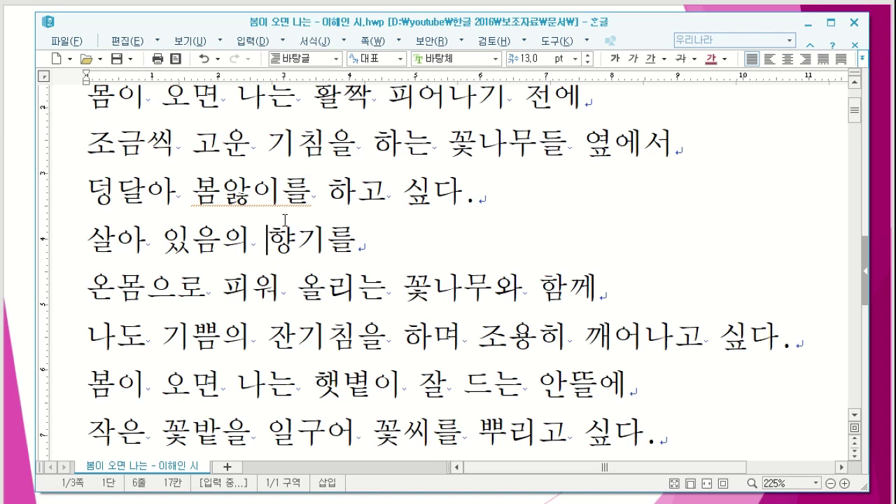
- Turn off the display of both formatting marks (조판 부호) and paragraph marks (문단 부호)
left_click(189, 42)
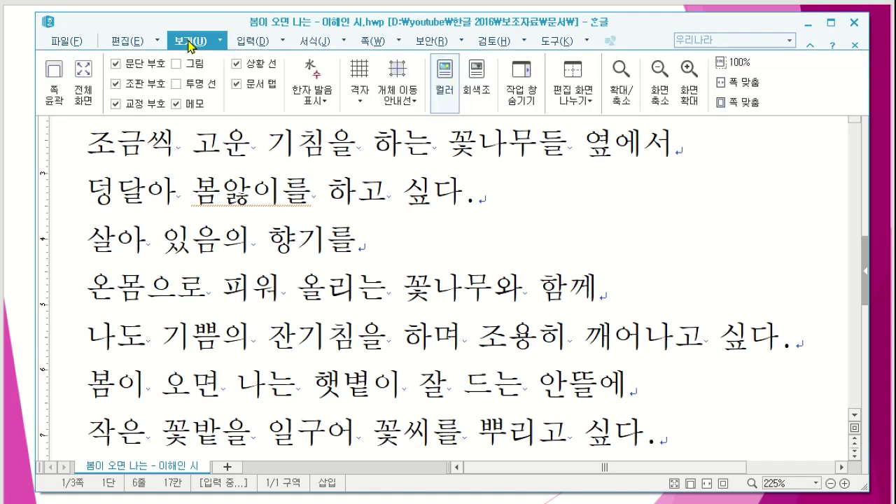
left_click(117, 84)
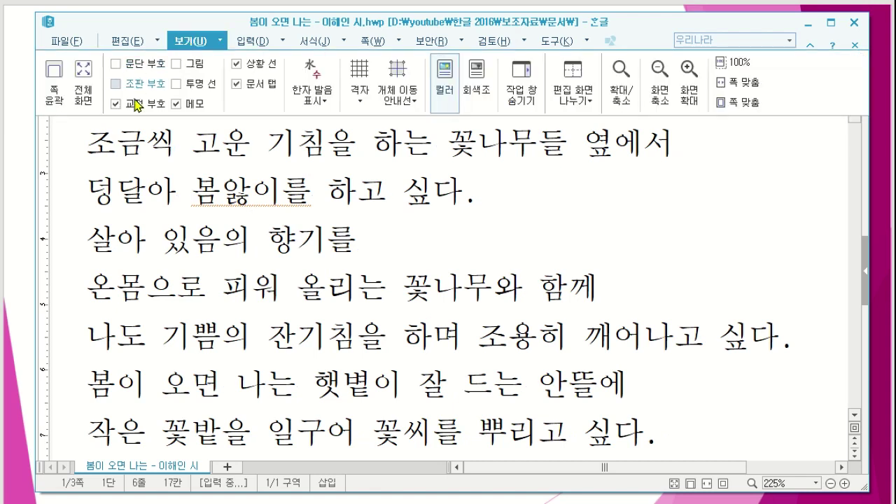
left_click(131, 69)
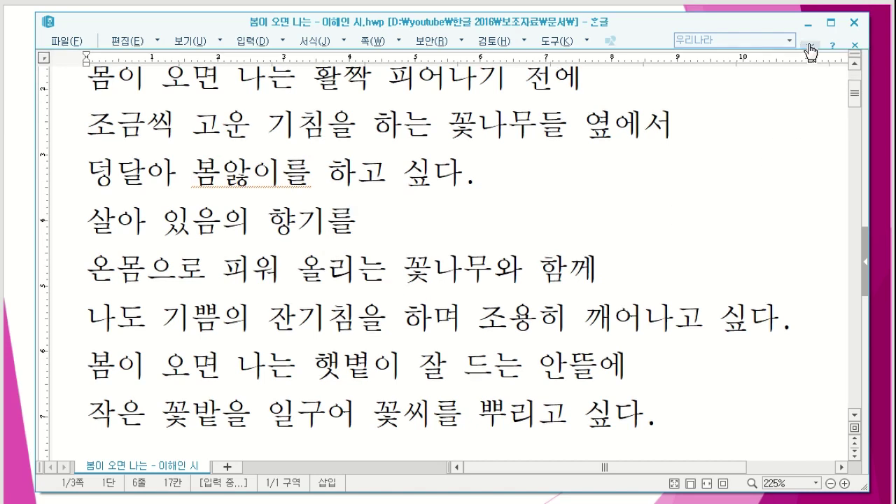
- Expand the ribbon, show formatting marks (조판 부호) together with paragraph marks, and collapse the ribbon
left_click(811, 48)
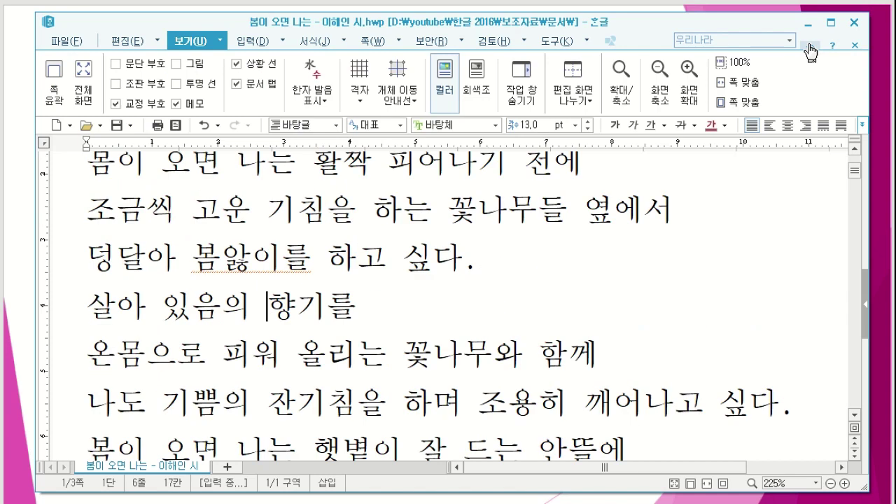
left_click(115, 84)
left_click(810, 44)
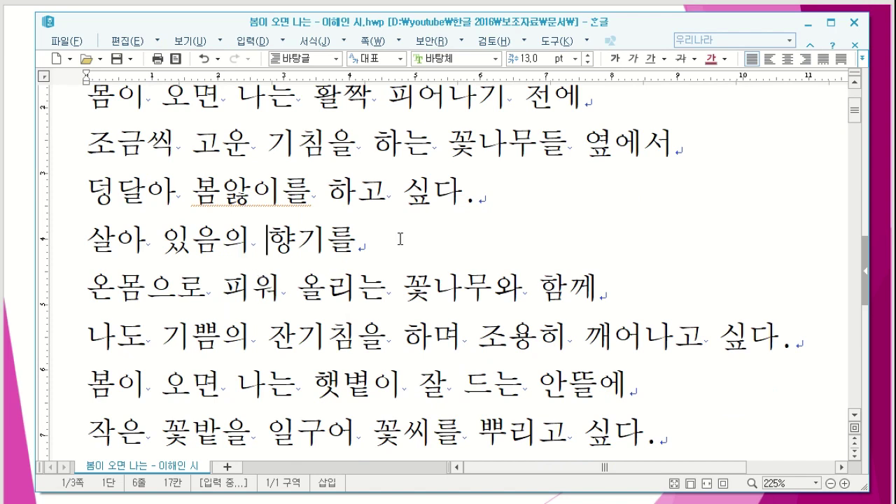
- Hide the paragraph and formatting marks (문단 부호, 조판 부호) in the poem once more
left_click(187, 42)
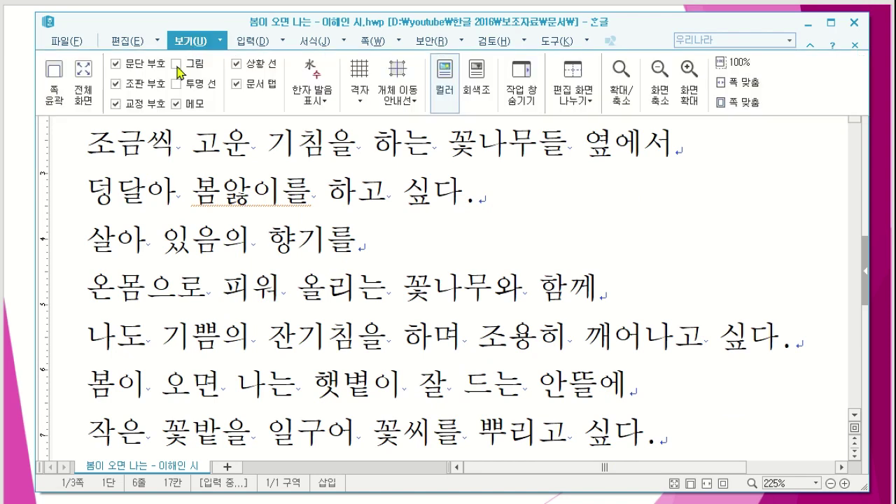
left_click(129, 68)
left_click(116, 84)
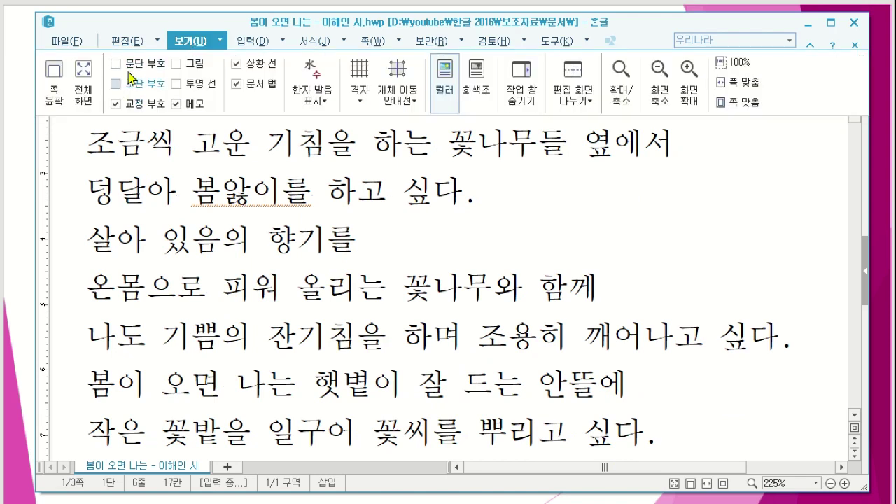
- Show paragraph marks (문단 부호) and formatting marks (조판 부호) in the poem through the show/hide (표시/숨기기) options
left_click(220, 42)
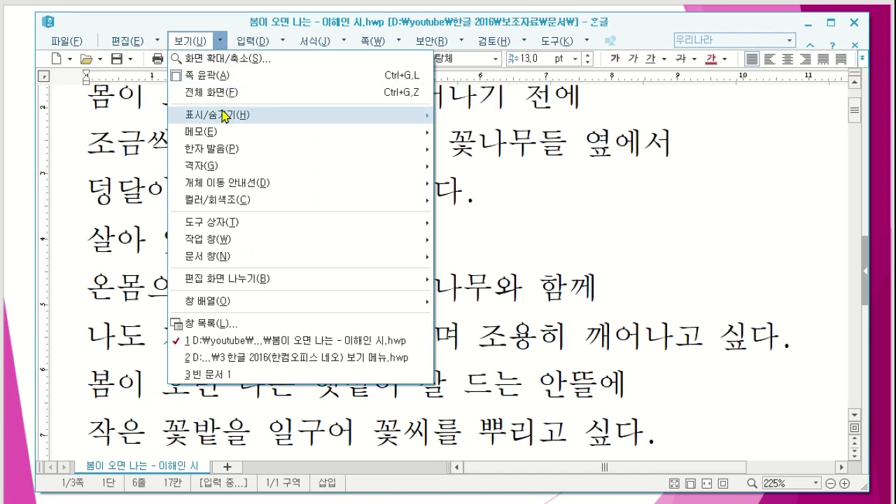
mouse_move(214, 122)
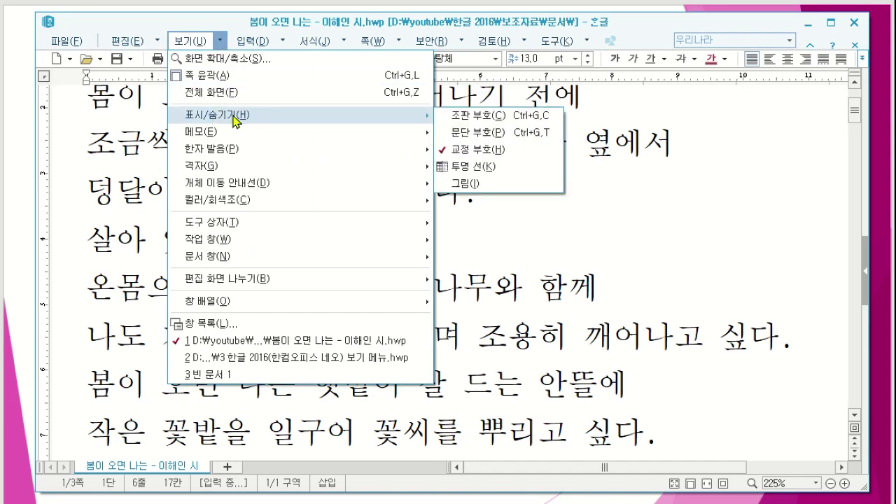
left_click(466, 131)
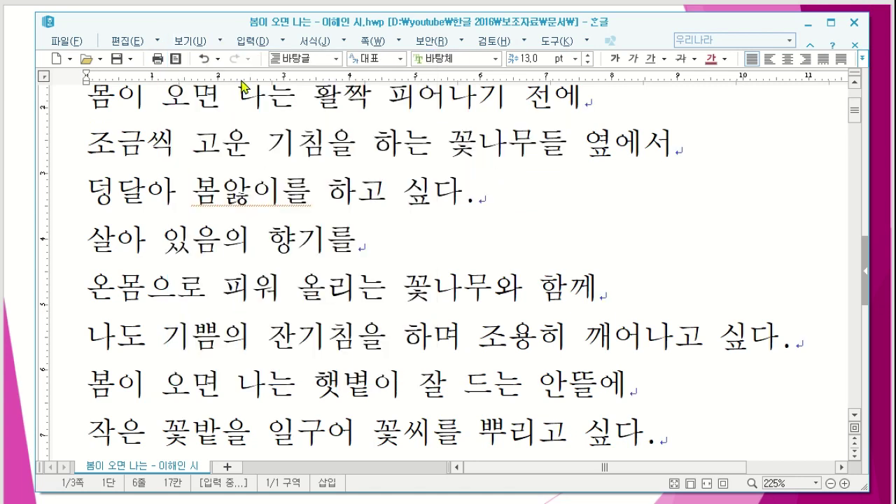
left_click(221, 42)
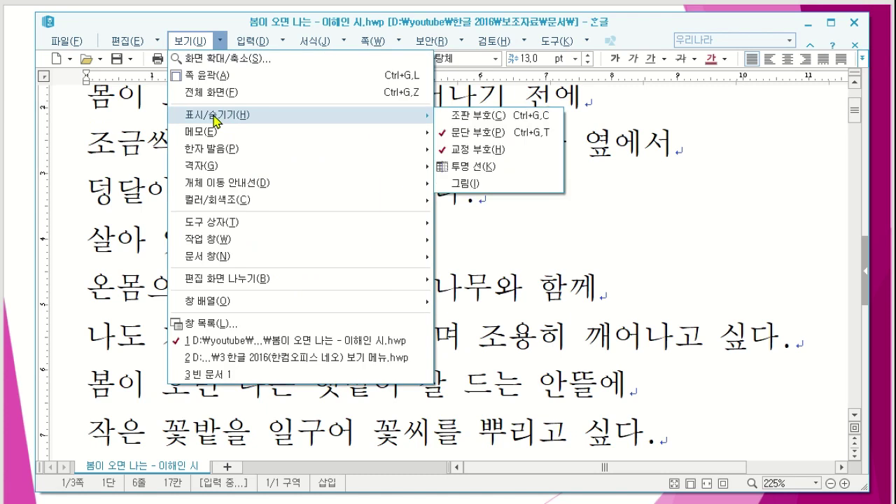
left_click(459, 123)
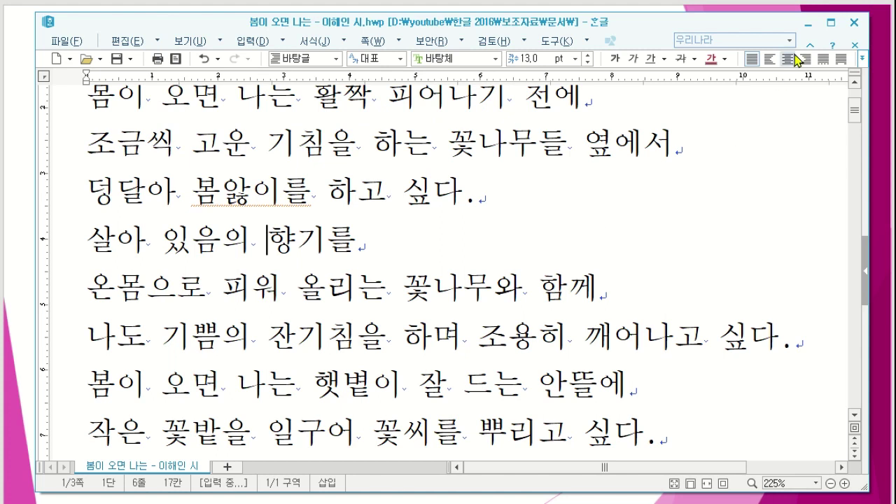
- Turn off the formatting marks (조판 부호), followed by the paragraph marks (문단 부호)
left_click(182, 40)
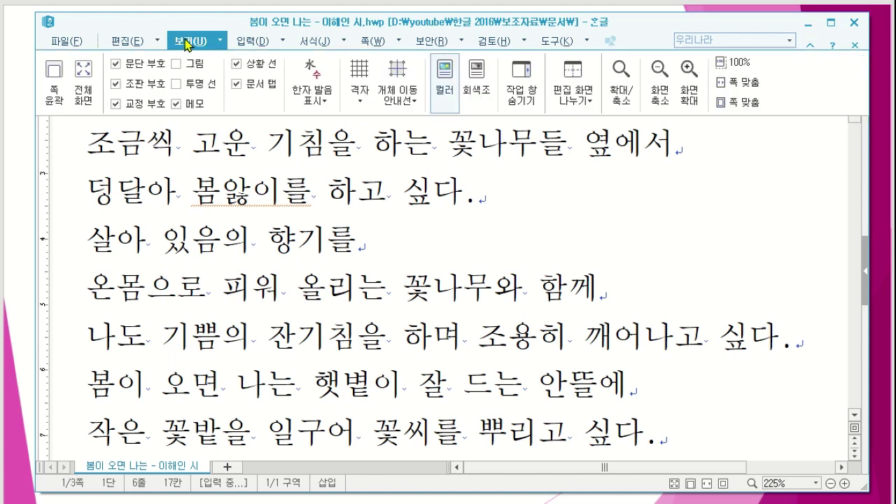
left_click(132, 84)
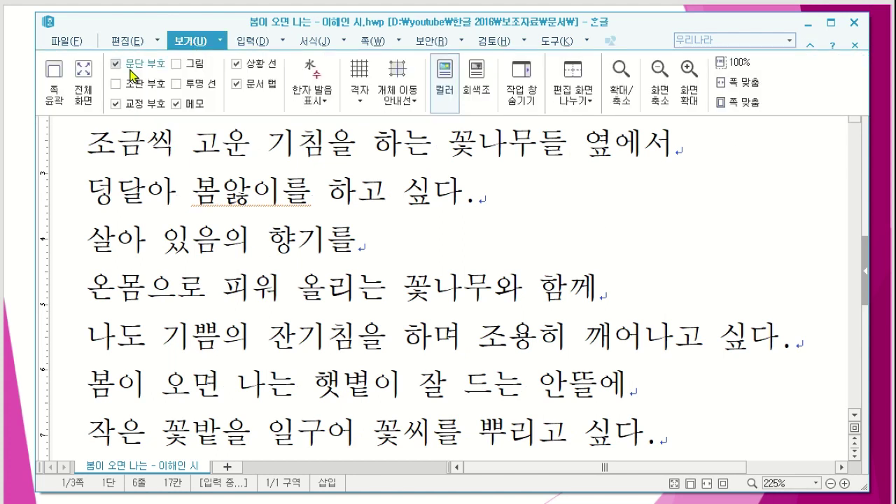
left_click(132, 69)
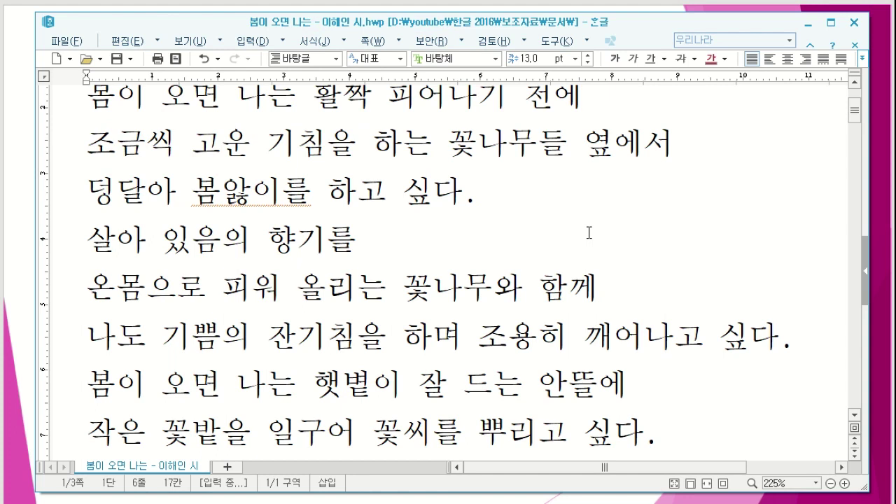
left_click(221, 40)
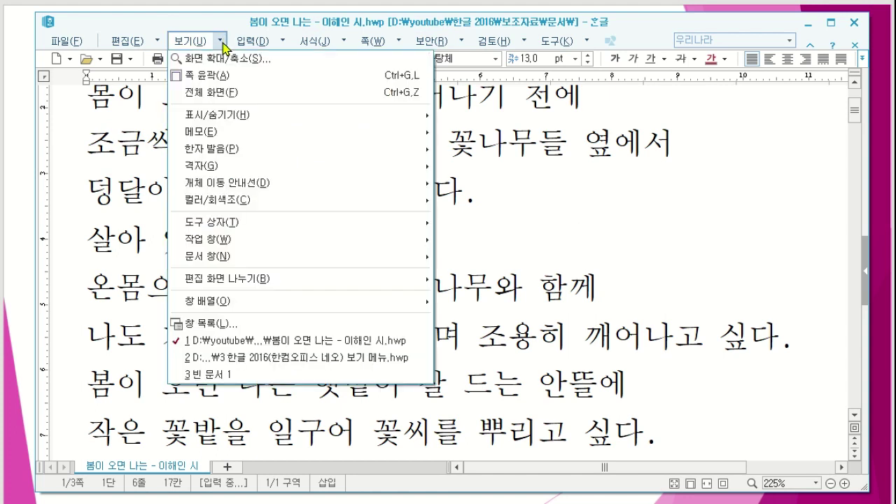
left_click(184, 42)
left_click(183, 42)
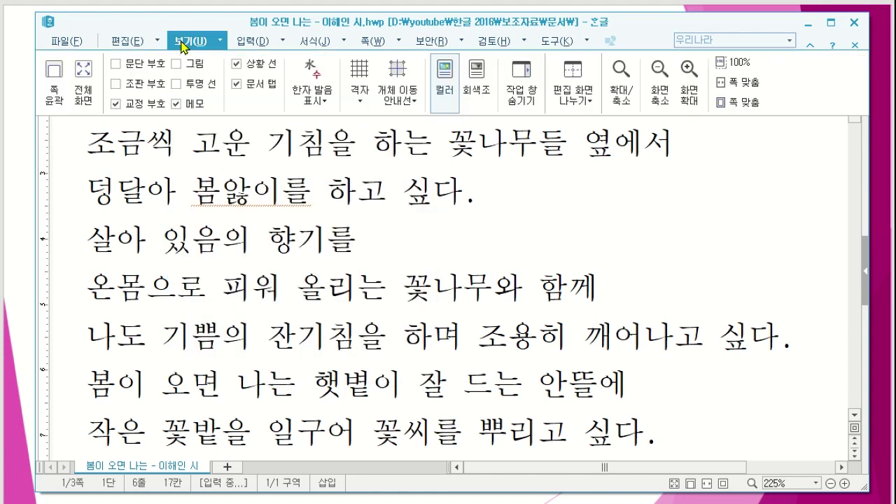
left_click(632, 225)
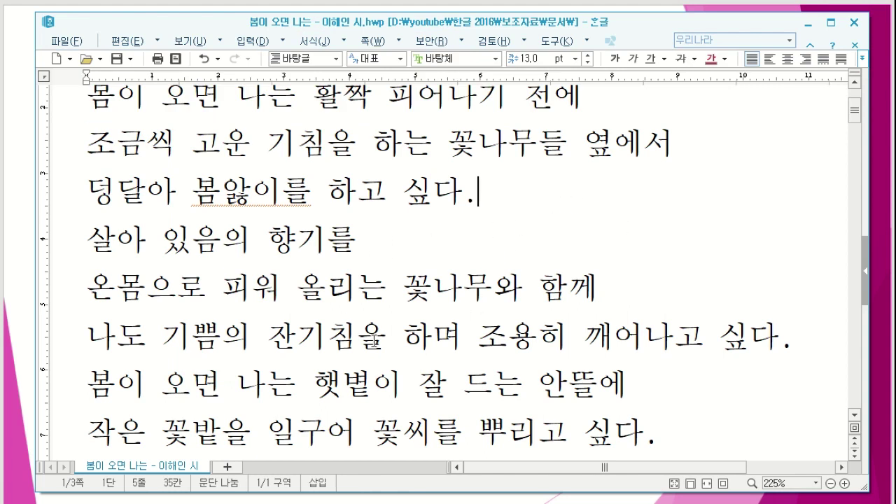
left_click(198, 44)
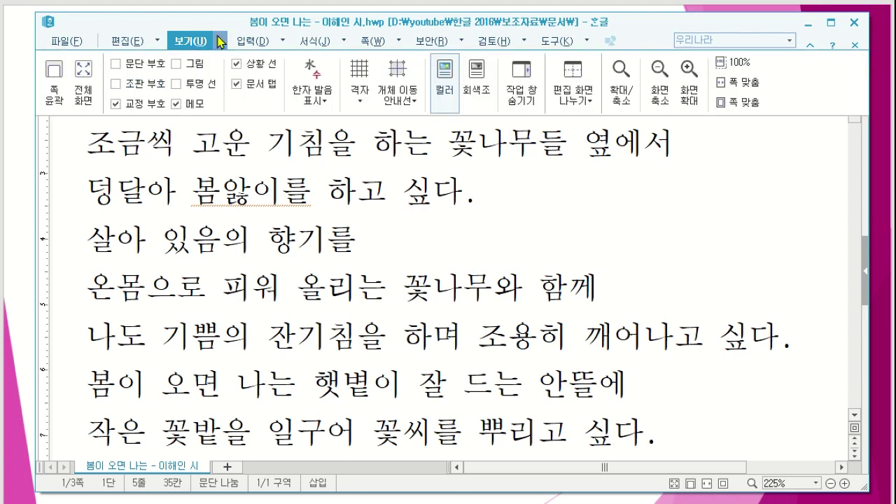
left_click(219, 42)
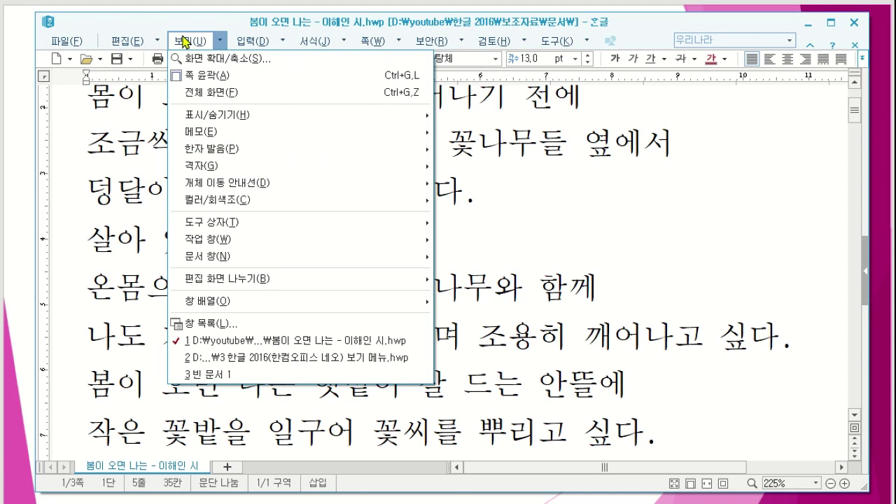
left_click(185, 41)
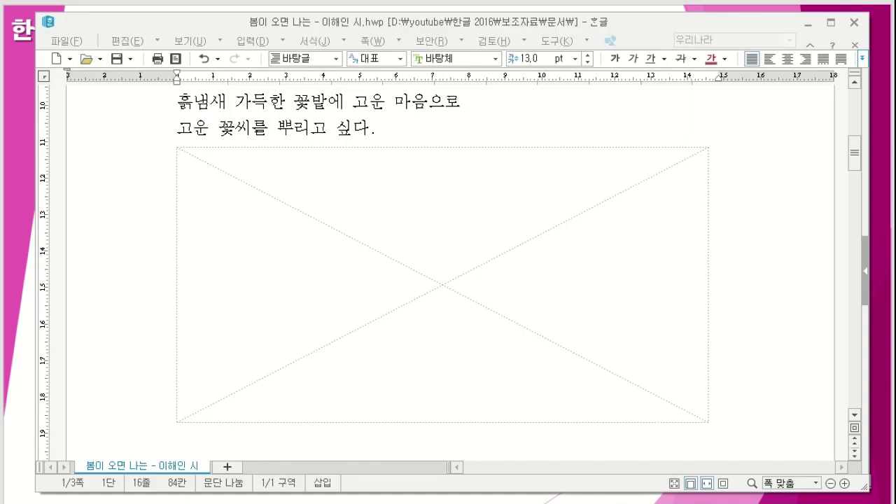
- Turn on picture display (그림) so the placeholder below the poem shows its image
left_click(494, 112)
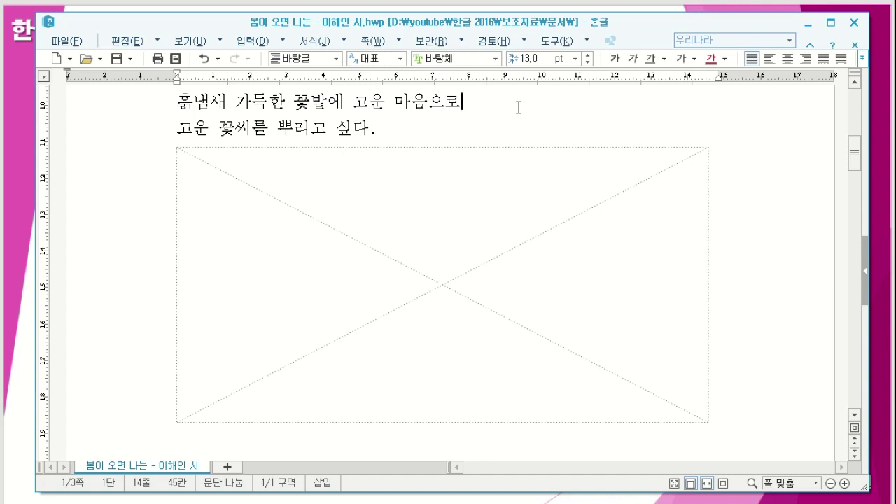
left_click(183, 46)
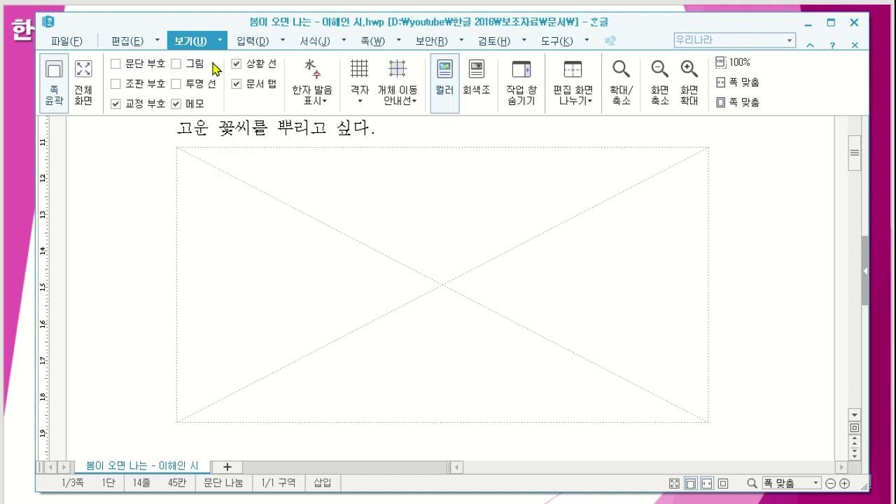
left_click(176, 63)
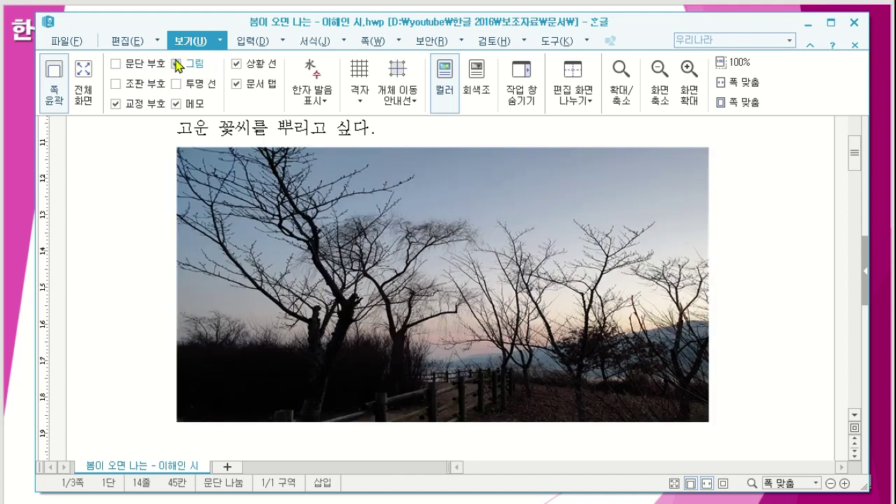
key("Escape")
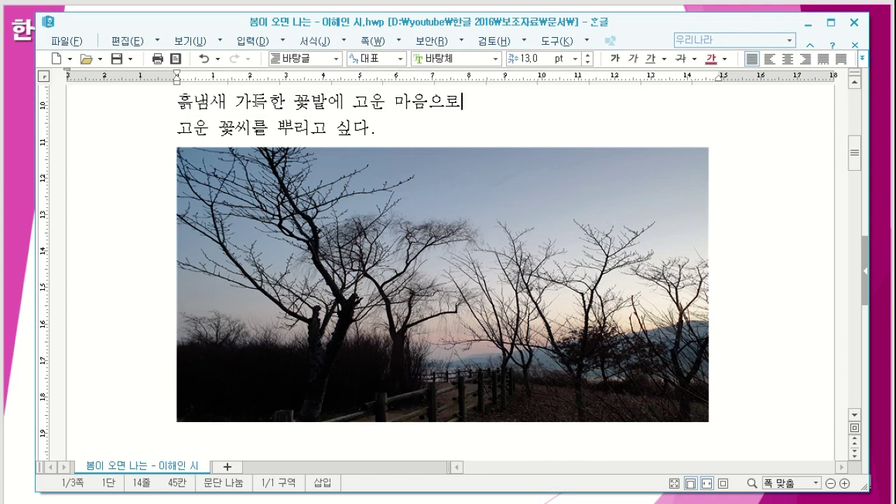
- Hide the document's pictures (그림) so only their placeholders remain, and turn picture display back on
left_click(187, 43)
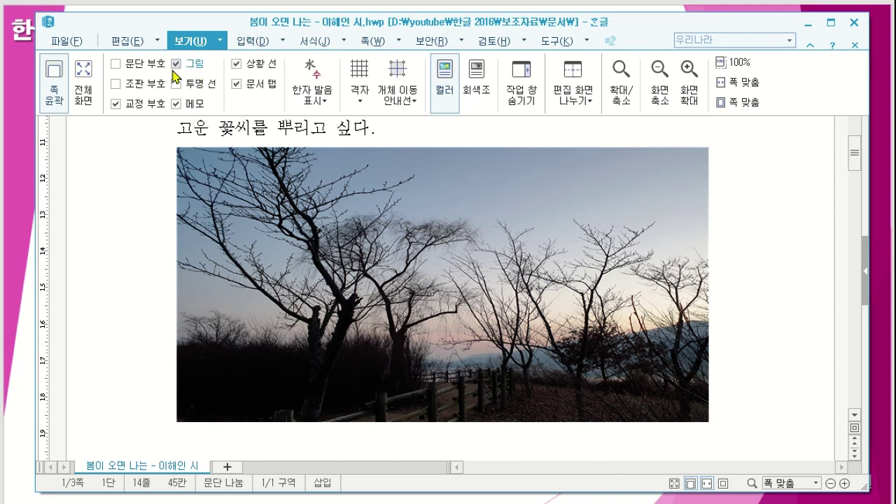
left_click(174, 67)
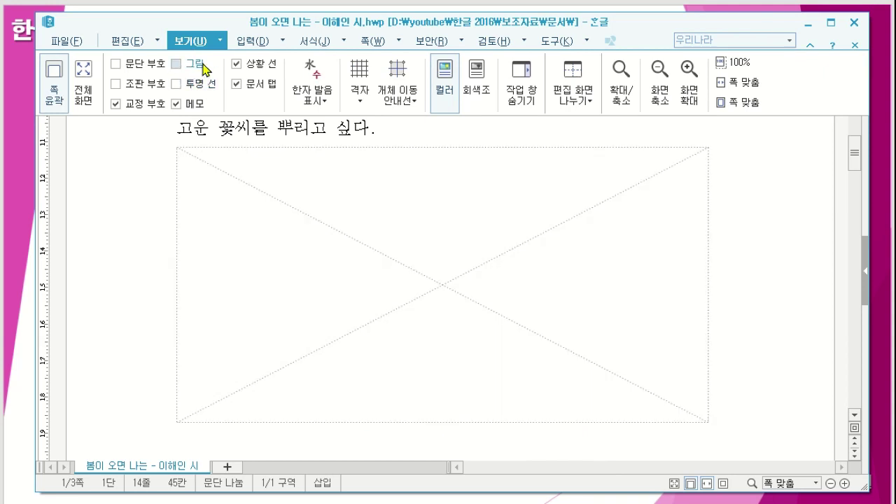
left_click(188, 44)
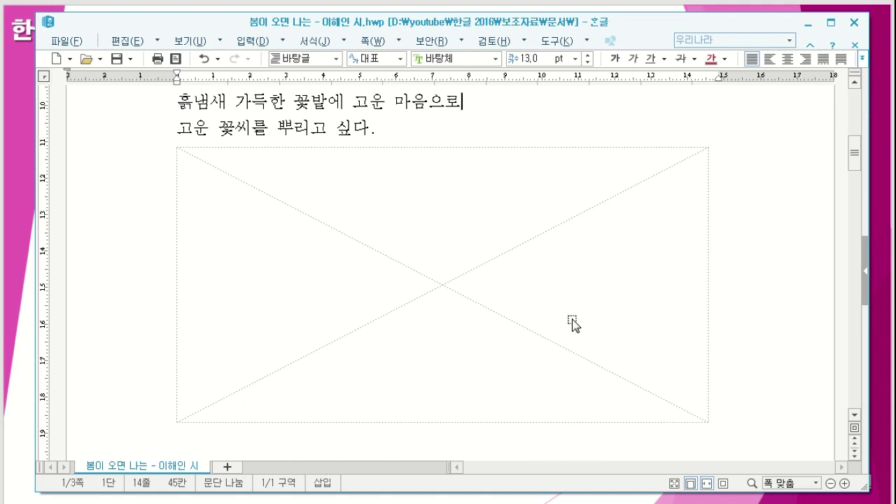
left_click(756, 270)
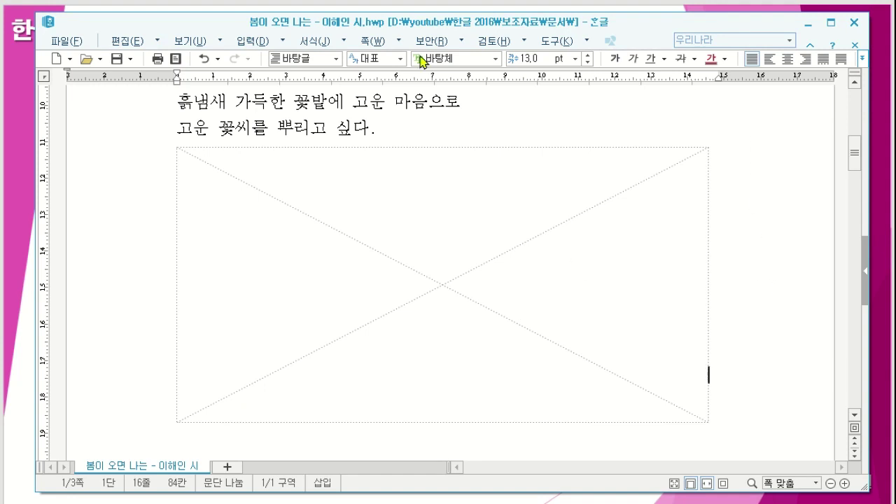
left_click(190, 42)
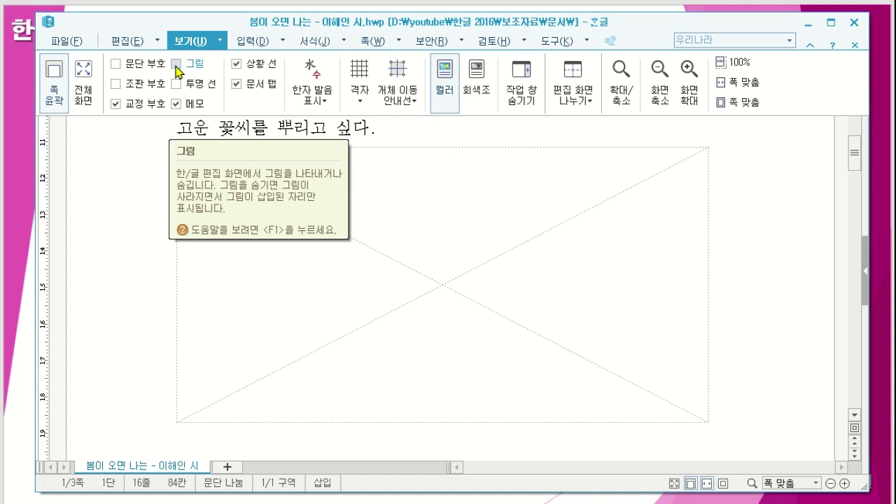
left_click(176, 64)
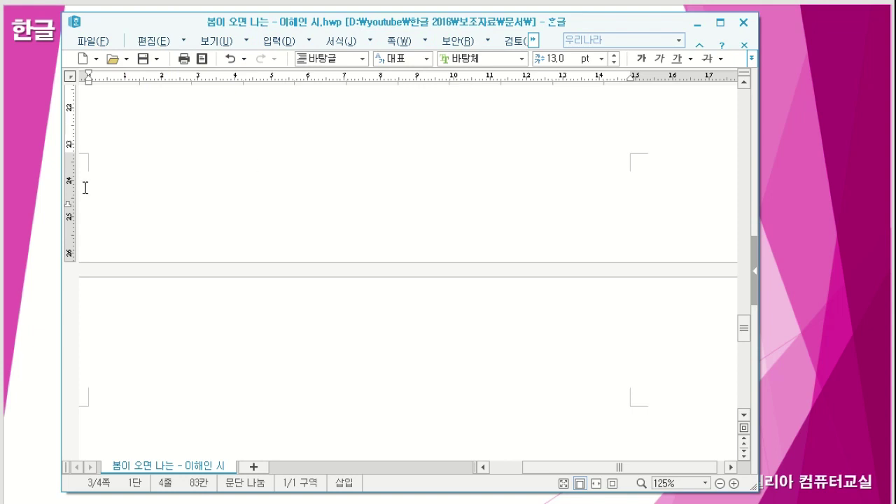
- Look through the document's pages to check the inserted pictures, back up to the tree photo below the poem
scroll(169, 208, "up", 2)
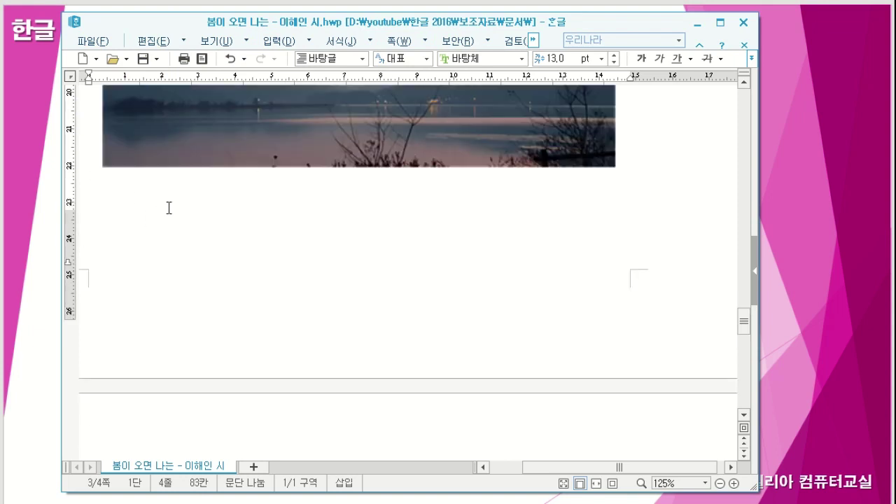
scroll(169, 208, "up", 5)
left_click_drag(743, 306, 745, 250)
left_click_drag(570, 465, 235, 468)
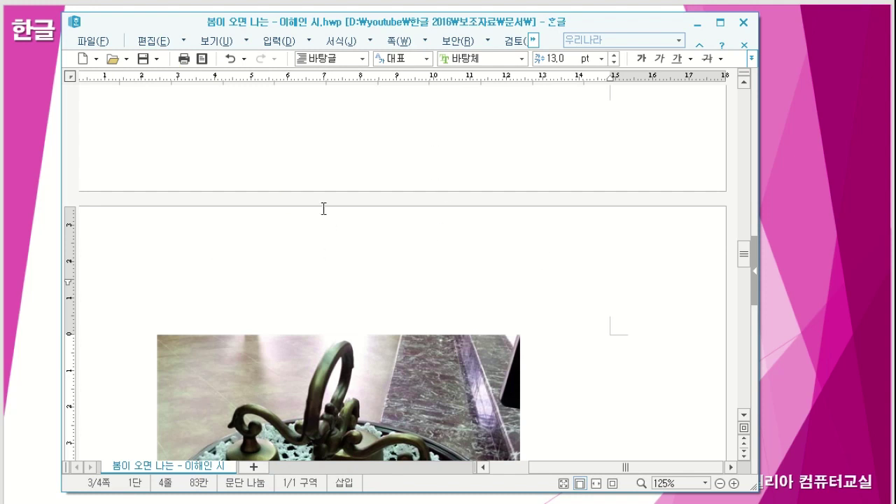
left_click(216, 41)
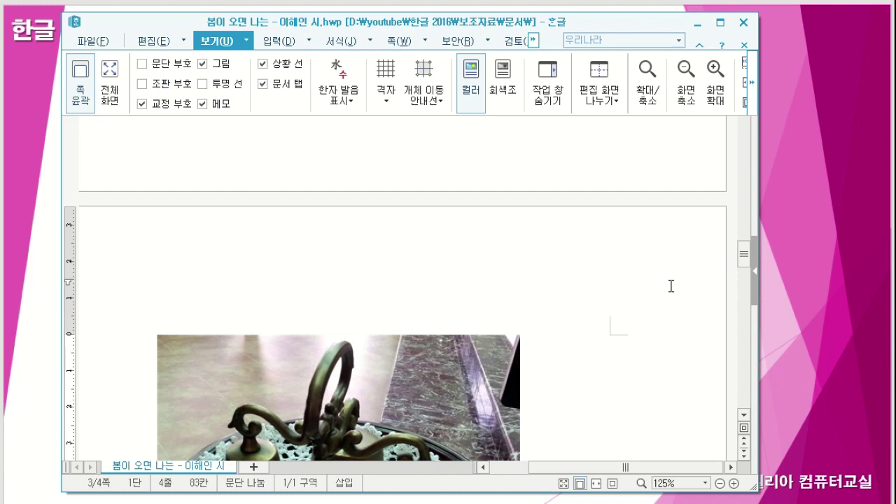
left_click_drag(745, 257, 747, 227)
left_click_drag(585, 474, 645, 468)
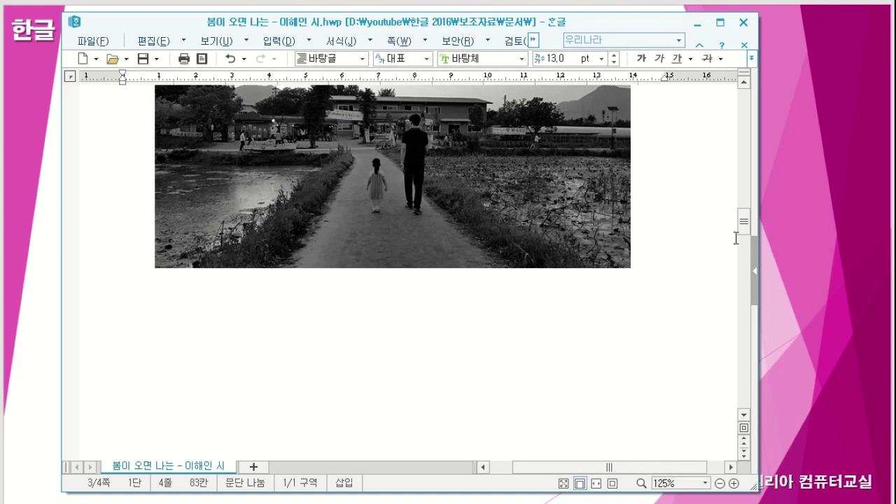
left_click_drag(744, 224, 743, 146)
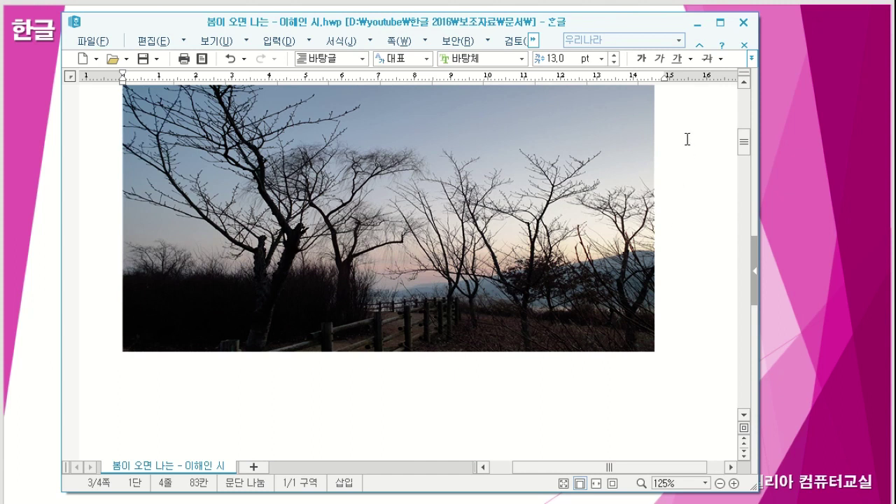
left_click_drag(744, 152, 743, 155)
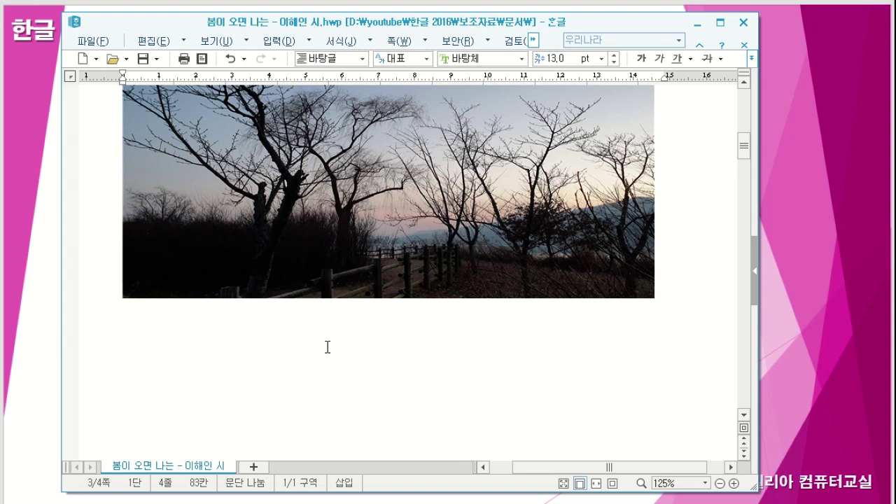
- Hide the document tabs (문서 탭) using the document window (문서 창) display options
left_click(248, 43)
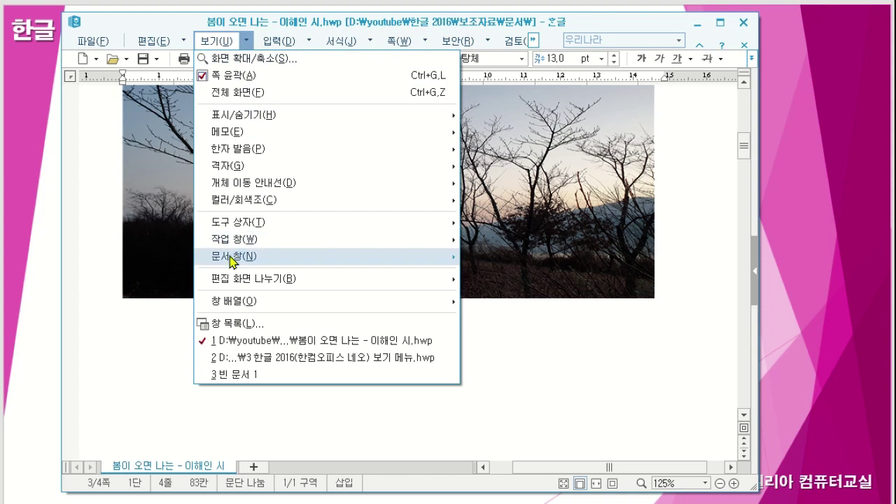
mouse_move(230, 260)
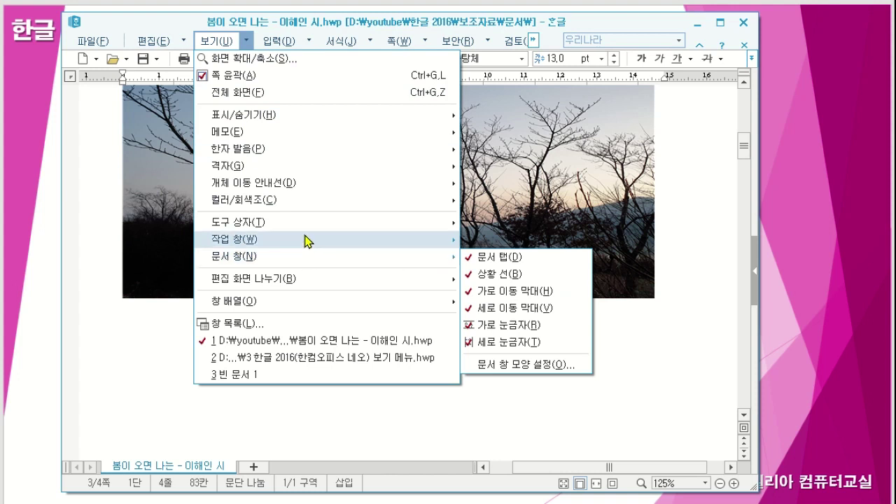
mouse_move(308, 242)
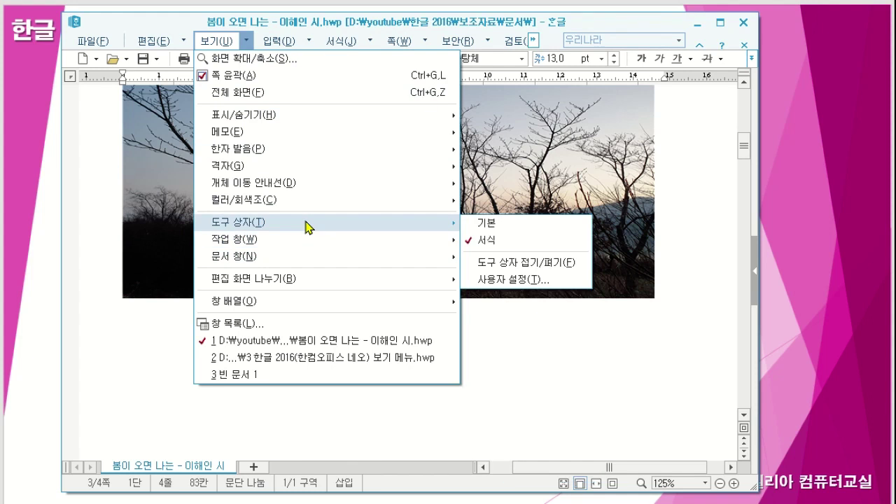
mouse_move(304, 260)
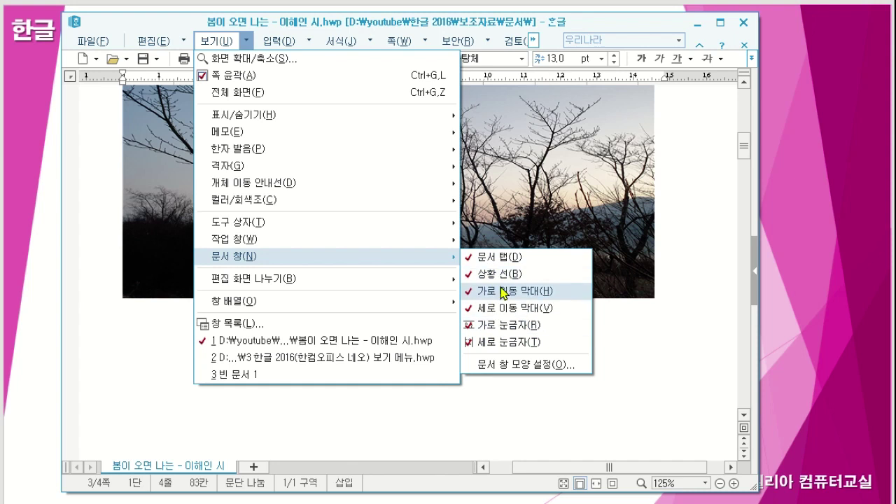
left_click(492, 261)
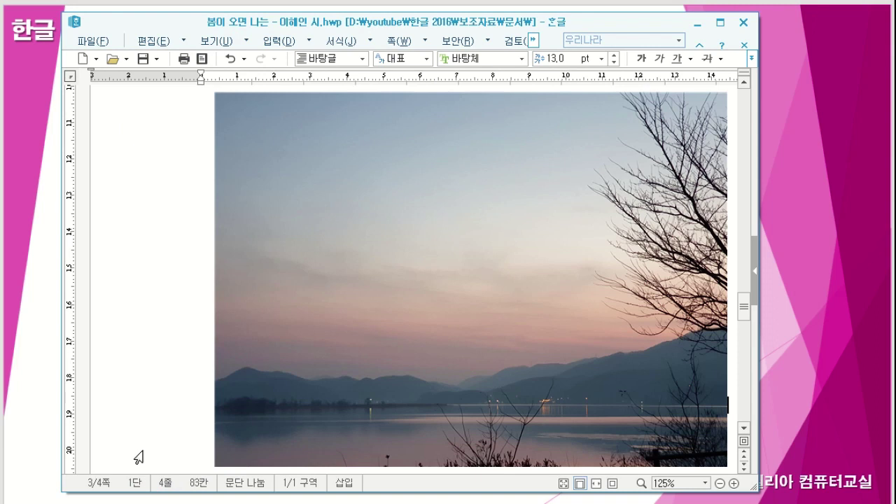
- Hide the vertical scroll bar (세로 이동 막대) through the document window (문서 창) options and browse the document without it
left_click(246, 45)
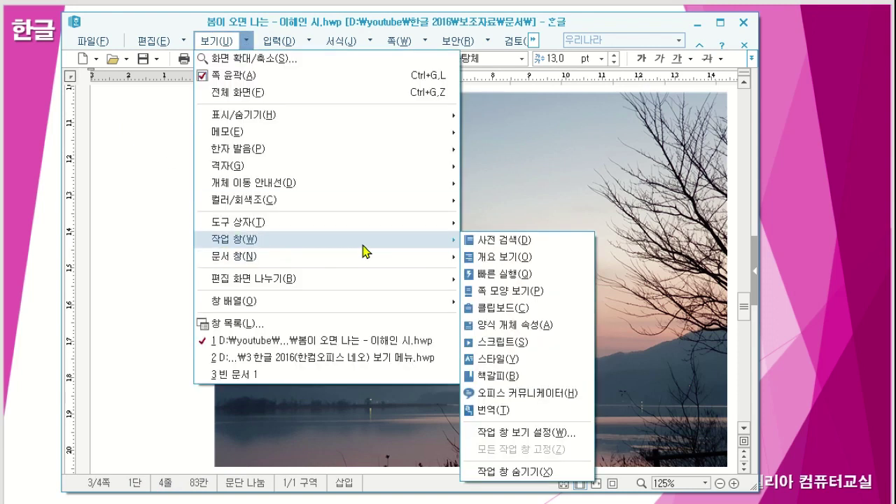
mouse_move(343, 258)
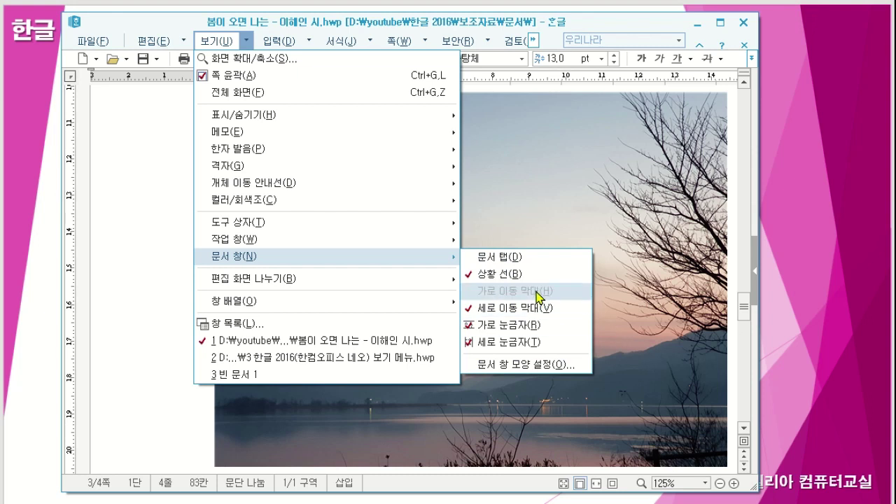
left_click(498, 308)
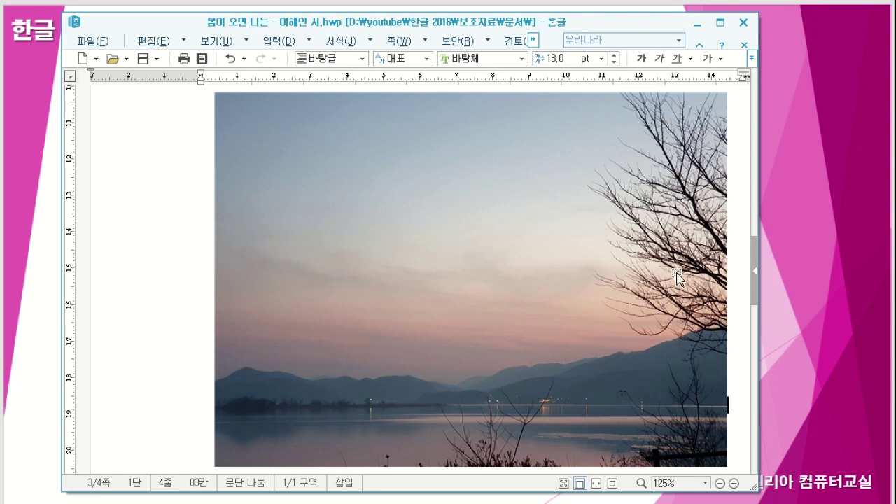
scroll(553, 269, "up", 5)
scroll(553, 273, "down", 10)
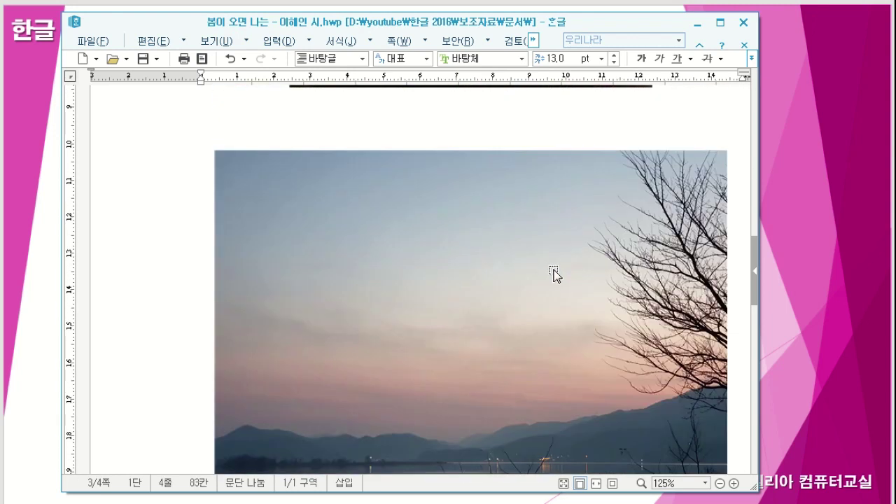
scroll(459, 284, "down", 3)
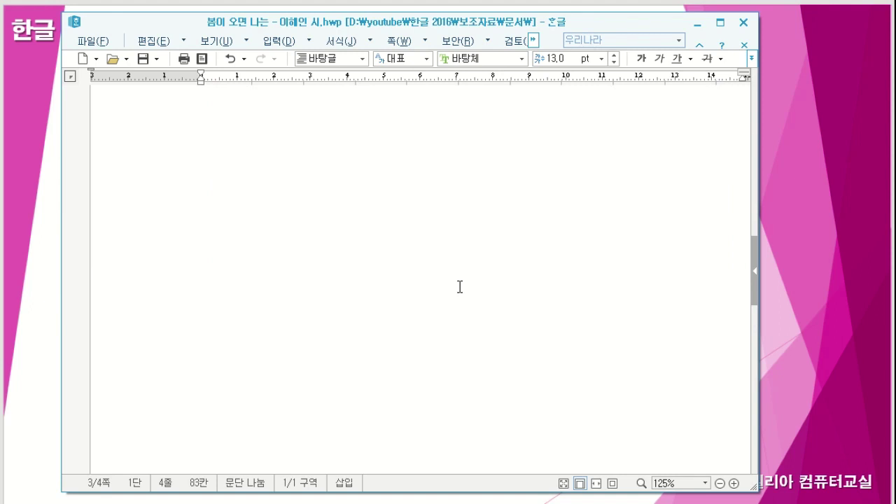
scroll(460, 288, "down", 3)
scroll(459, 288, "down", 10)
scroll(473, 311, "up", 15)
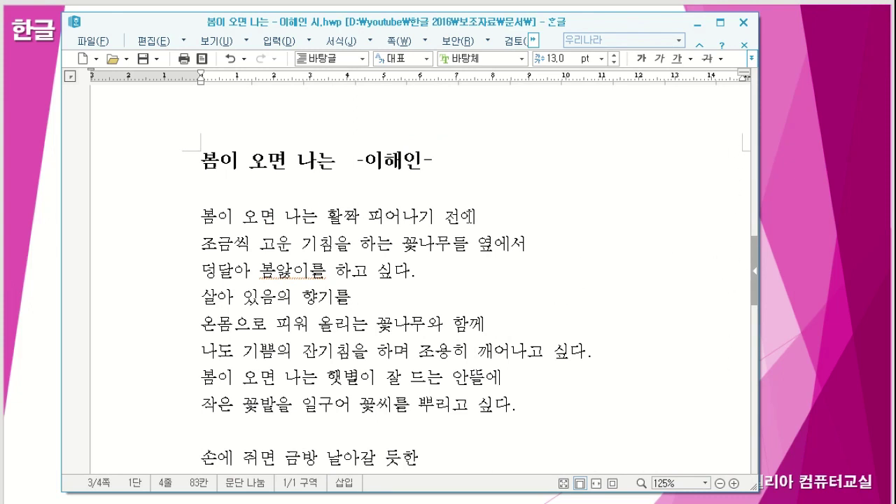
- Hide the horizontal ruler (가로 눈금자) and the vertical ruler (세로 눈금자) of the document window
left_click(246, 46)
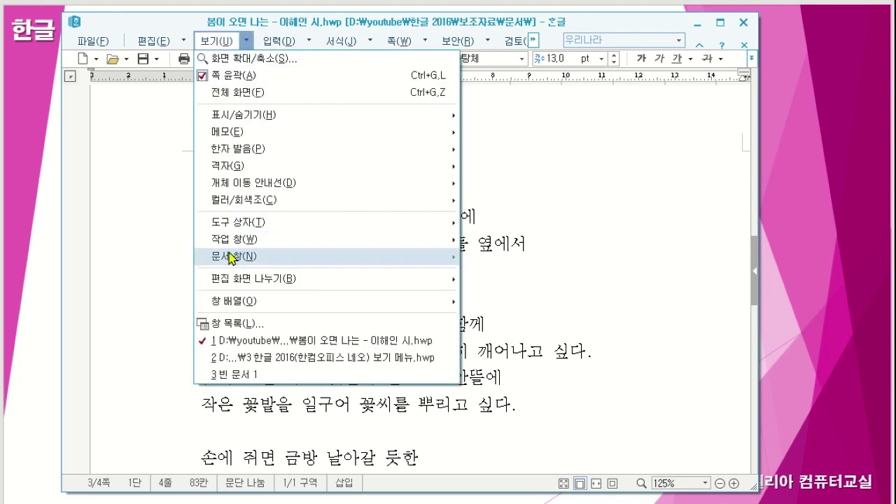
mouse_move(233, 257)
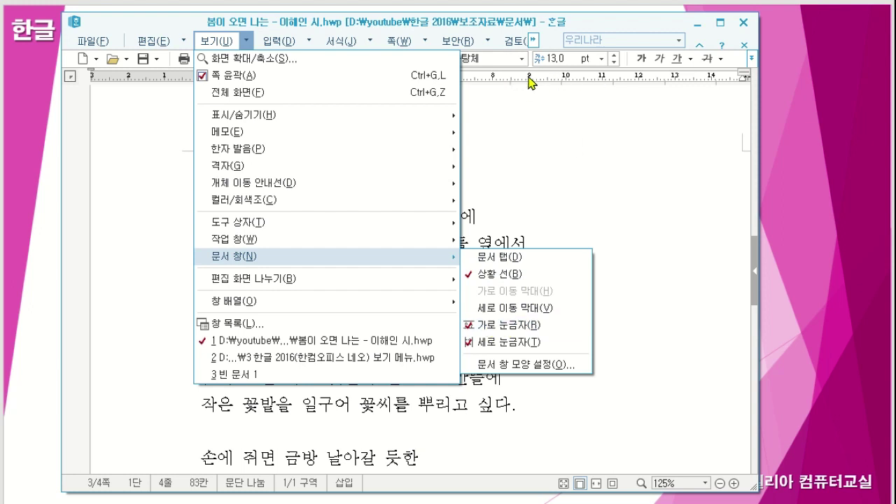
left_click(499, 324)
scroll(624, 140, "down", 10)
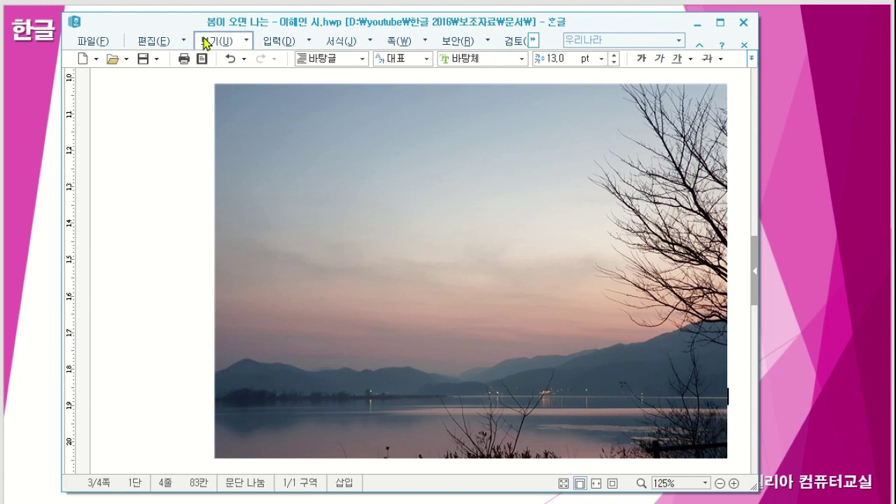
left_click(246, 44)
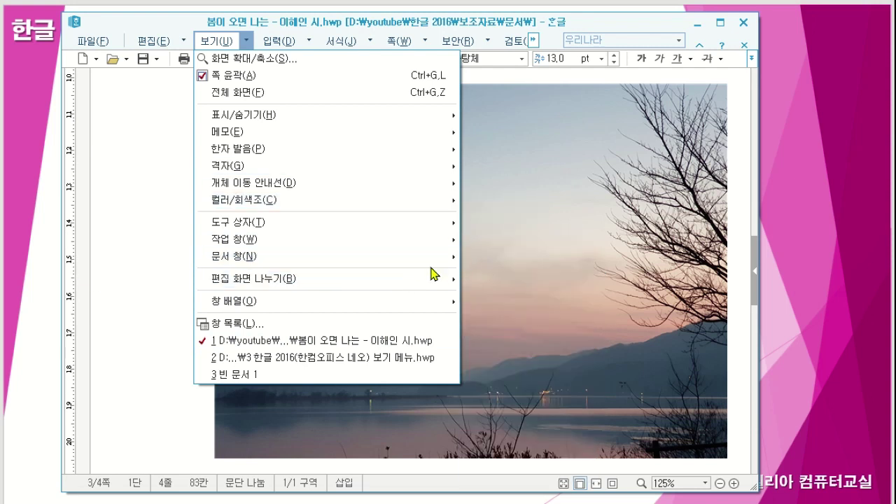
mouse_move(416, 261)
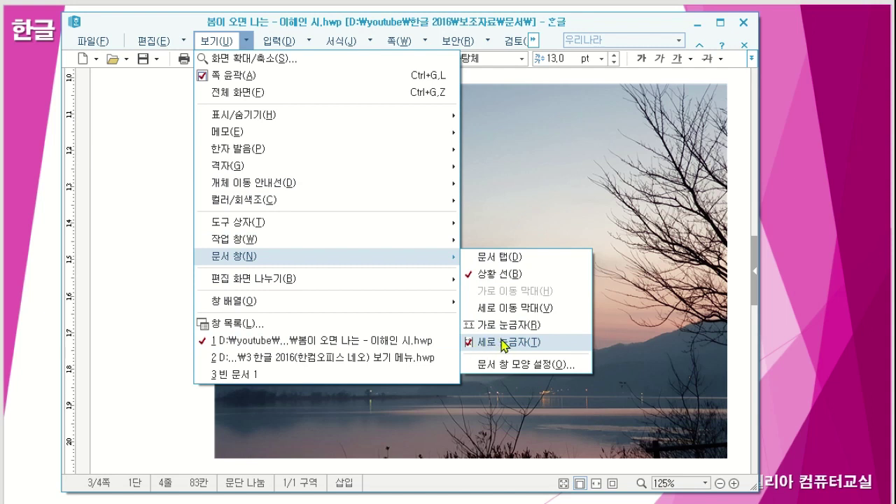
left_click(509, 342)
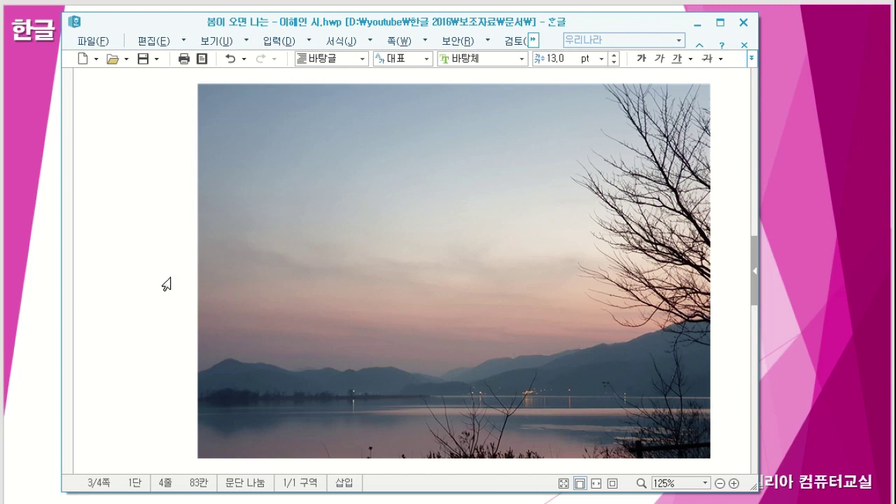
- Show the document tabs (문서 탭) and the vertical scroll bar (세로 이동 막대) again, trying out sideways and vertical scrolling
left_click(246, 43)
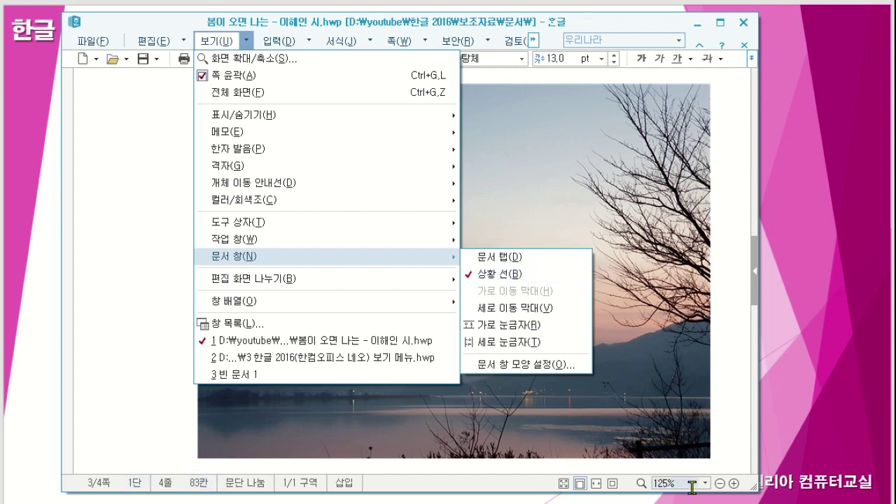
left_click(495, 259)
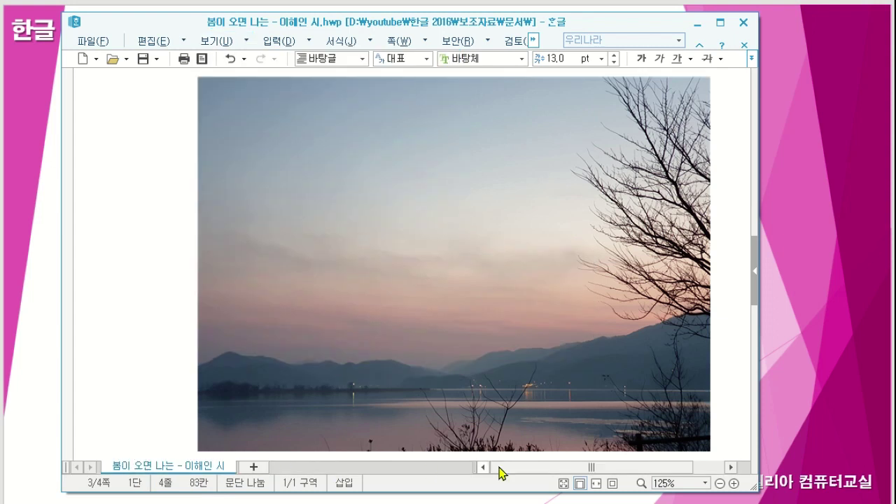
left_click_drag(536, 472, 591, 471)
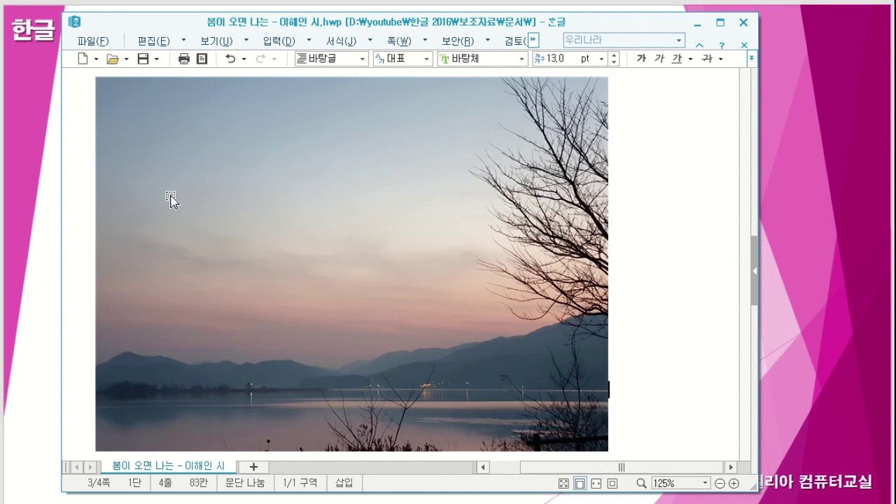
left_click(247, 43)
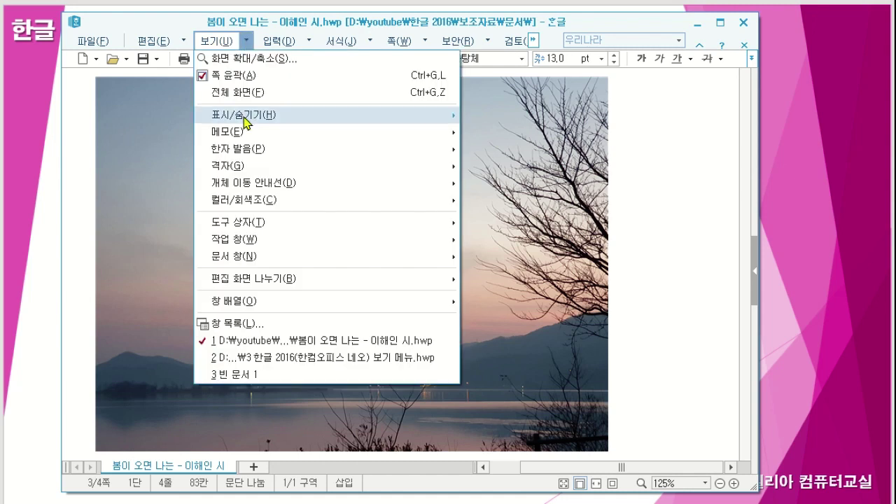
mouse_move(237, 261)
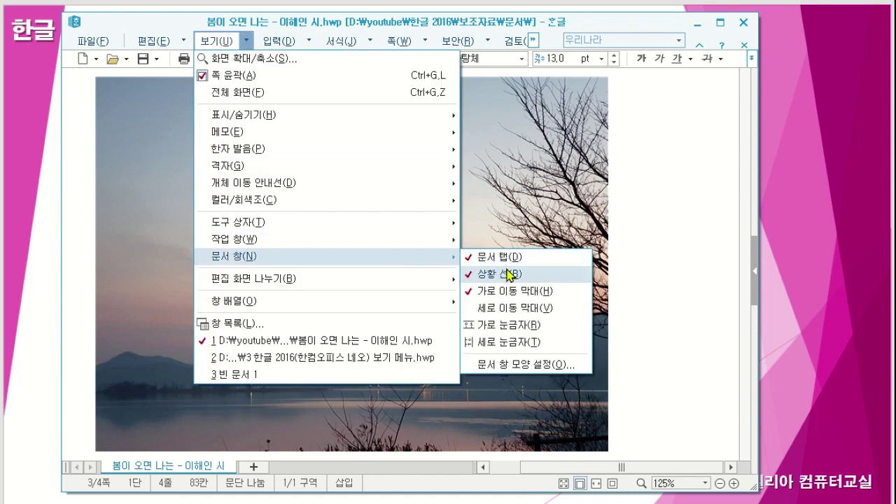
left_click(488, 308)
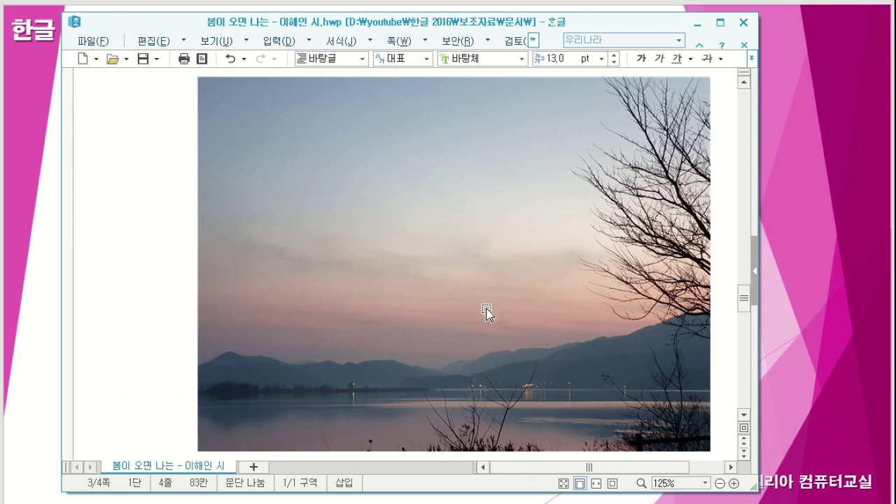
mouse_move(744, 297)
left_mouse_down()
mouse_move(755, 225)
mouse_move(750, 283)
left_mouse_up()
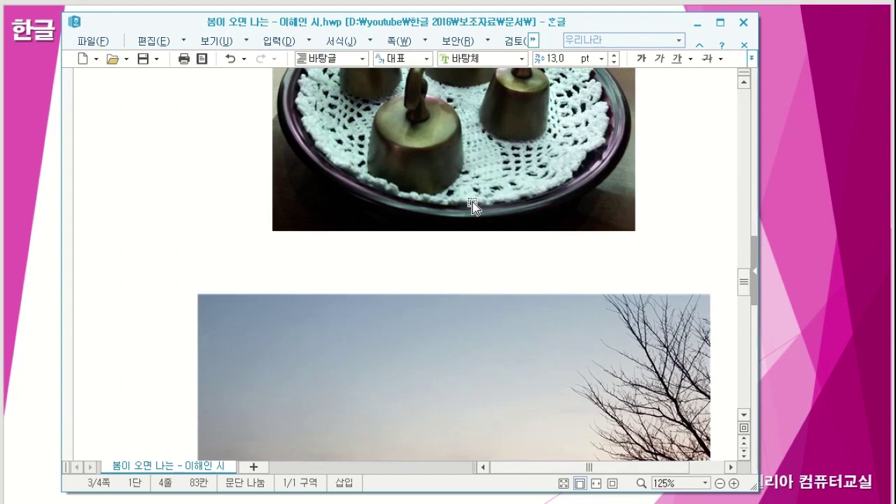
- Turn the horizontal ruler (가로 눈금자) and the vertical ruler (세로 눈금자) back on, and move to the document's earlier pictures
left_click(246, 44)
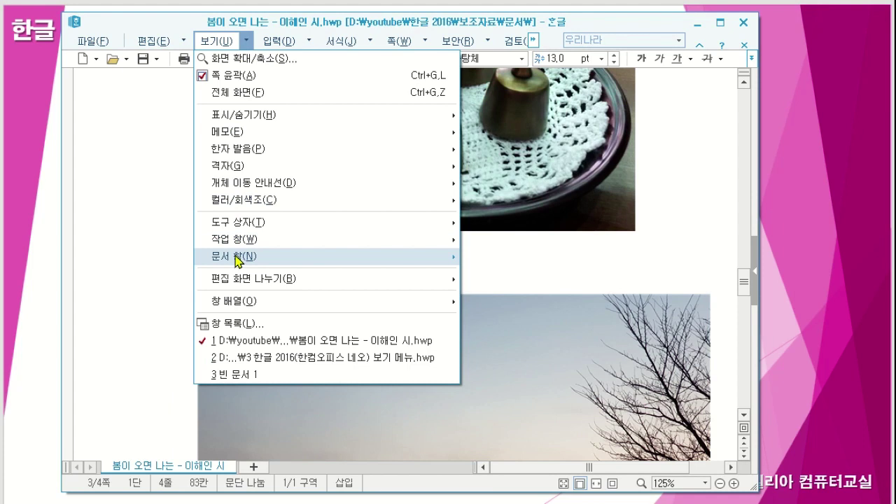
mouse_move(236, 261)
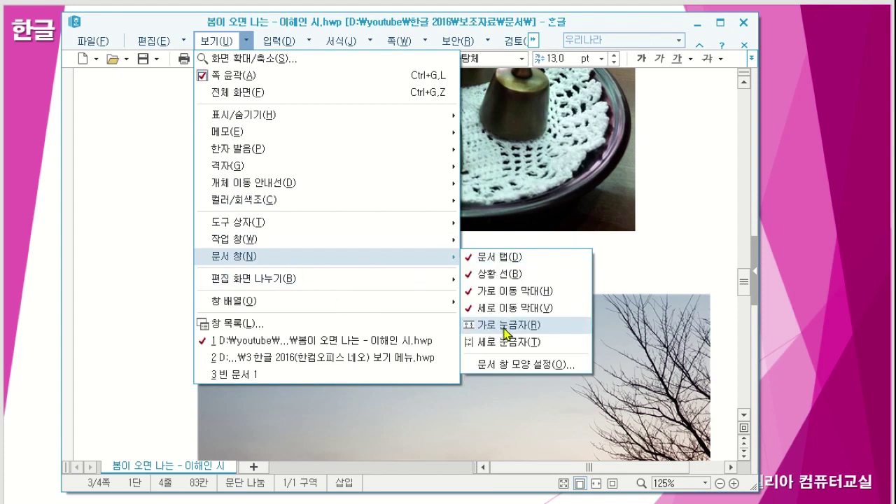
left_click(506, 325)
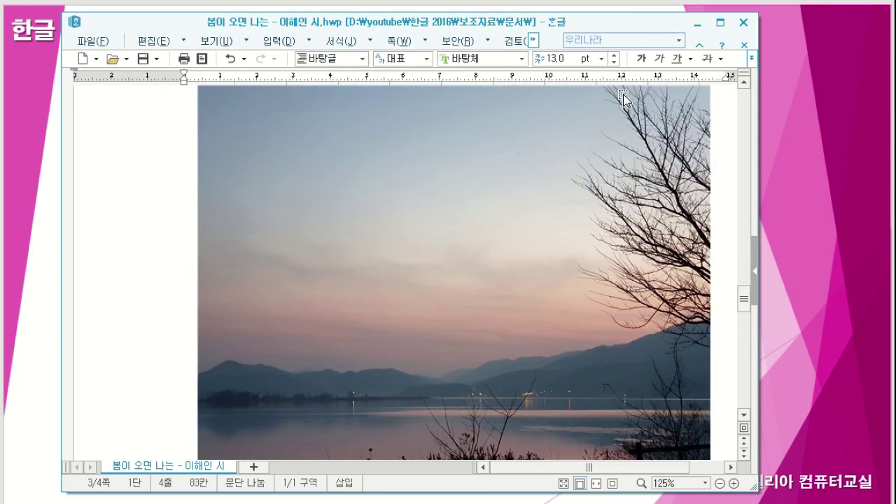
left_click(246, 43)
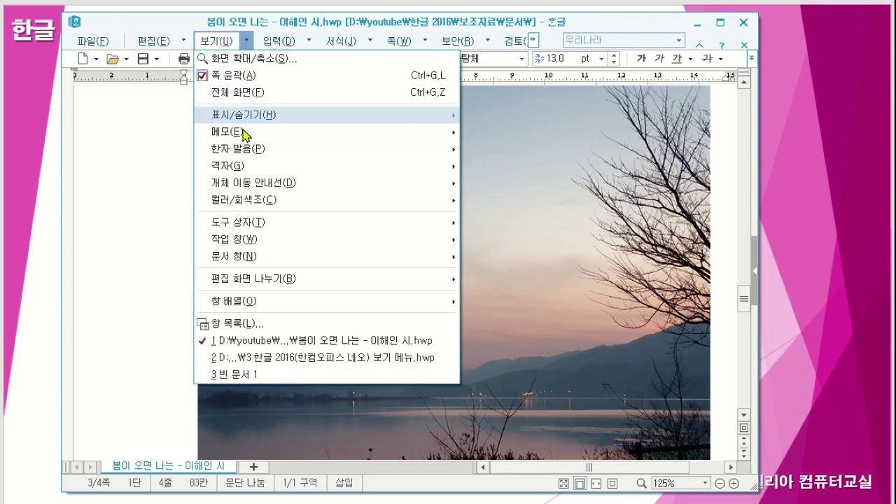
mouse_move(236, 261)
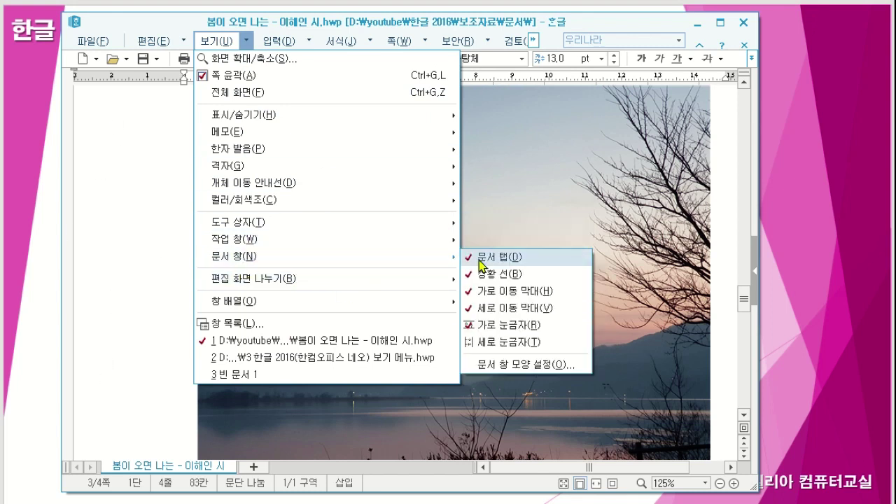
left_click(506, 343)
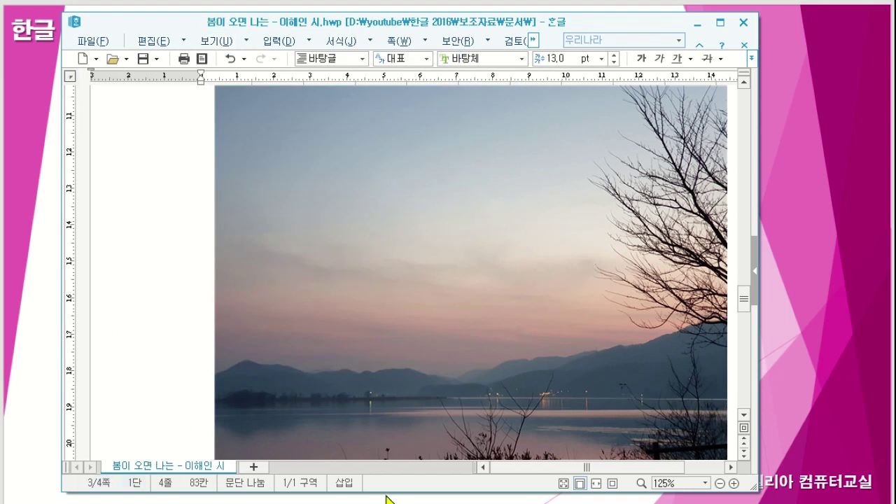
left_click_drag(742, 297, 740, 233)
mouse_move(585, 468)
left_mouse_down()
mouse_move(616, 464)
mouse_move(579, 467)
left_mouse_up()
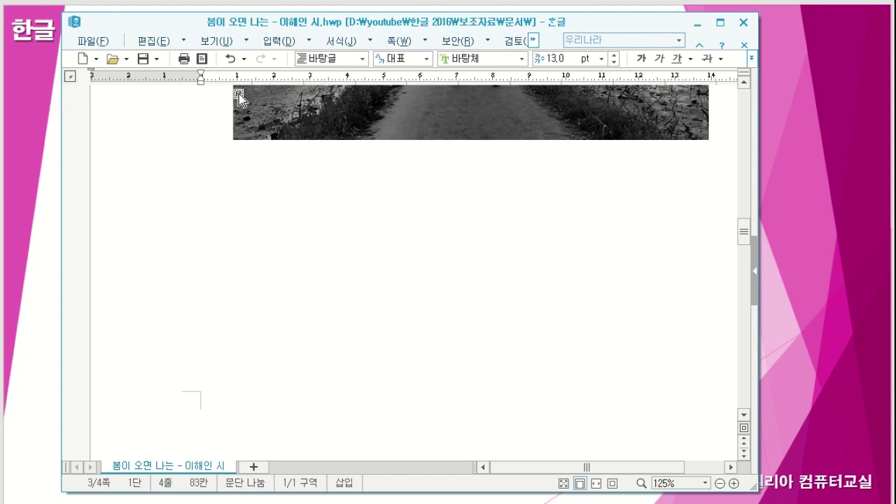
- Review the document window (문서 창) display options against the page around the second page's pictures, leaving the settings as they are
left_click(245, 42)
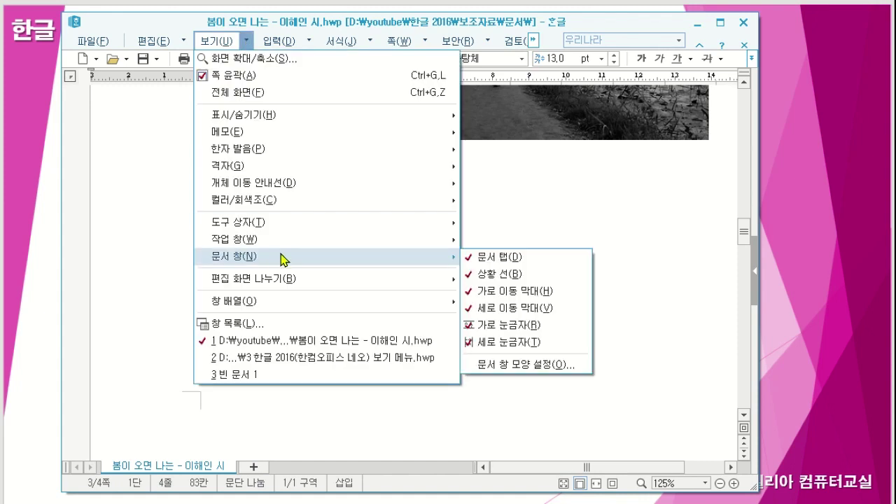
left_click(169, 295)
scroll(169, 295, "up", 5)
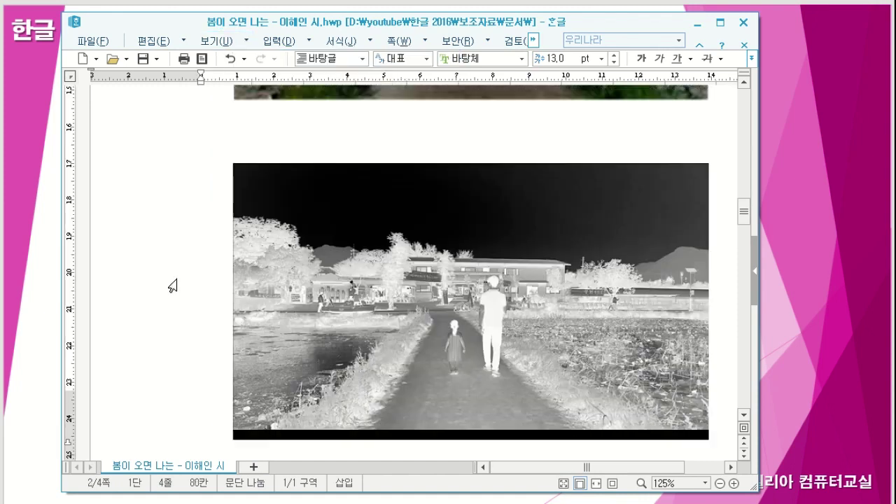
scroll(74, 274, "down", 1)
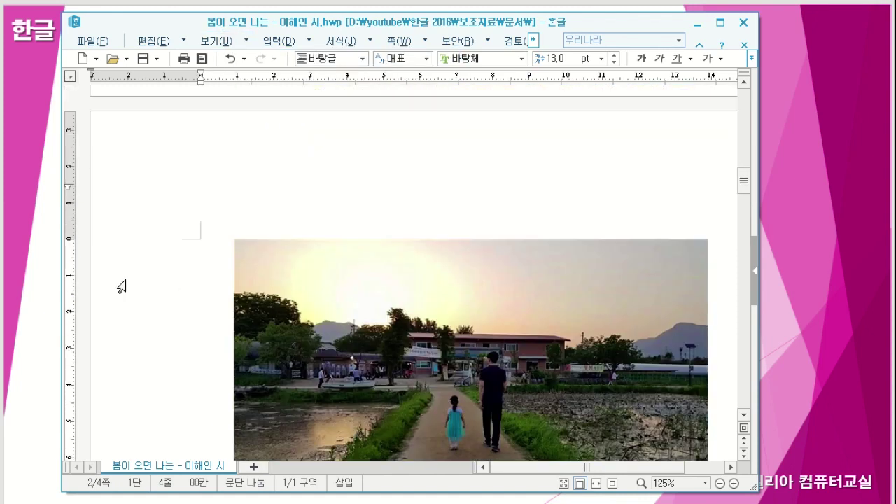
scroll(130, 230, "up", 3)
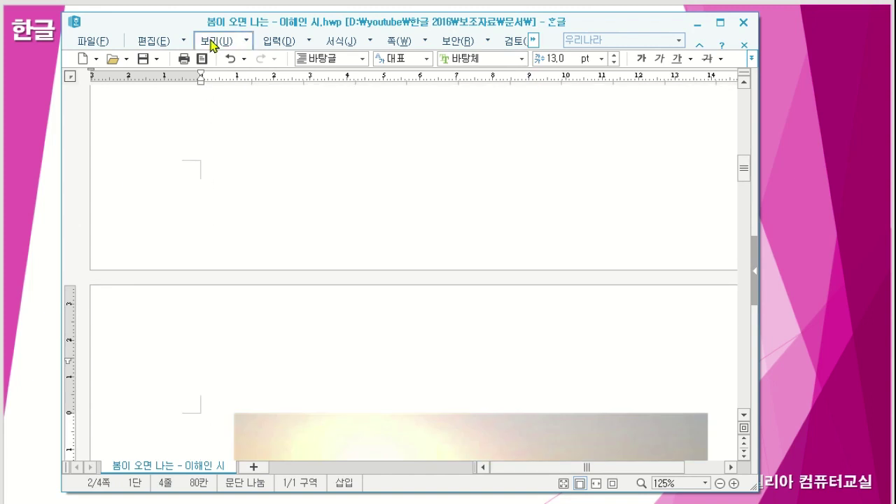
left_click(245, 44)
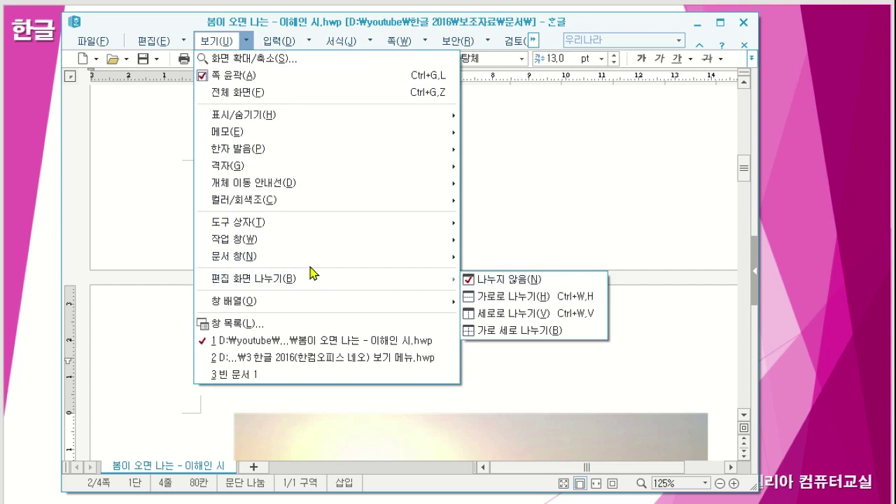
mouse_move(444, 256)
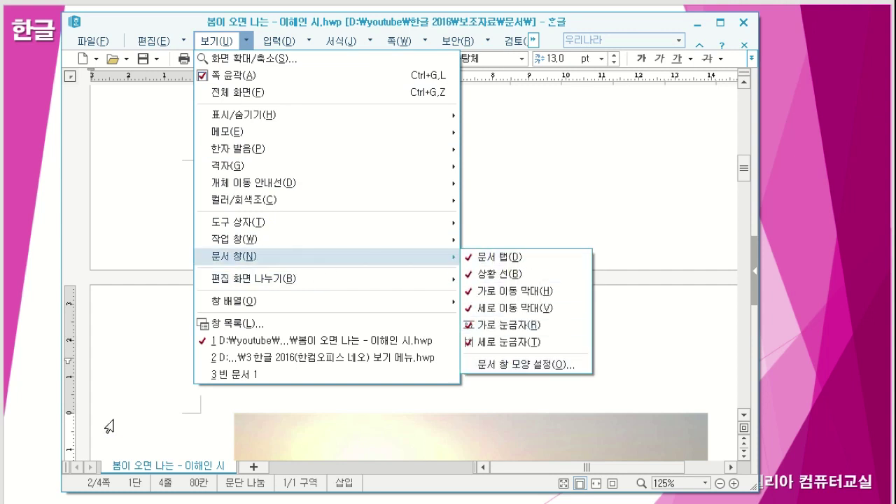
left_click(145, 339)
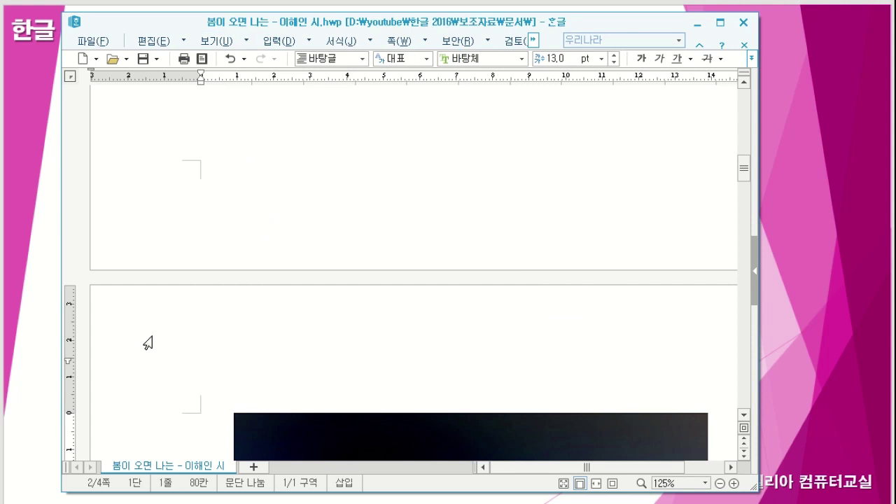